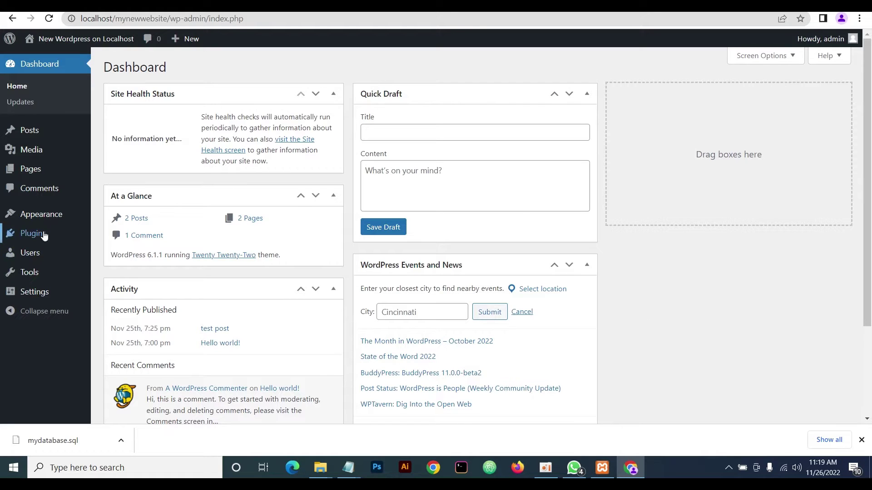
# Open the Add Plugins page from the Plugins menu
pyautogui.moveTo(91, 248)
pyautogui.click(116, 256)
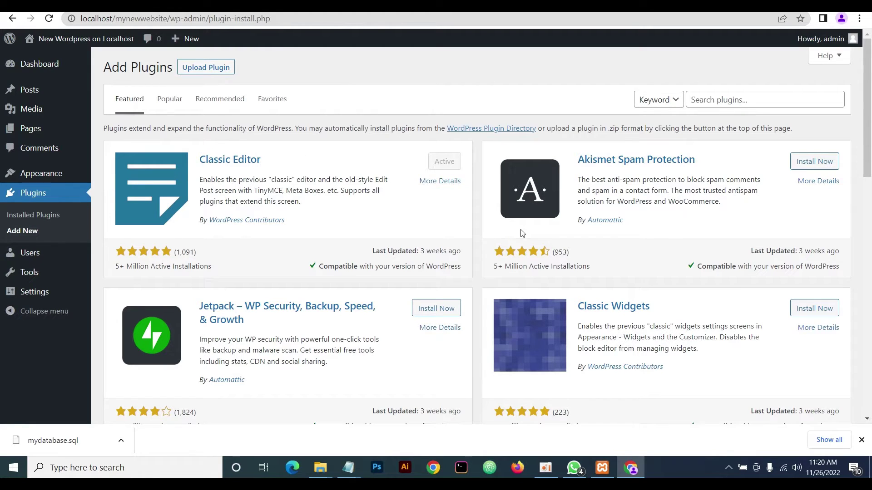
# Search for 'duplicator', then install and activate Duplicator – WordPress Migration Plugin
pyautogui.click(704, 100)
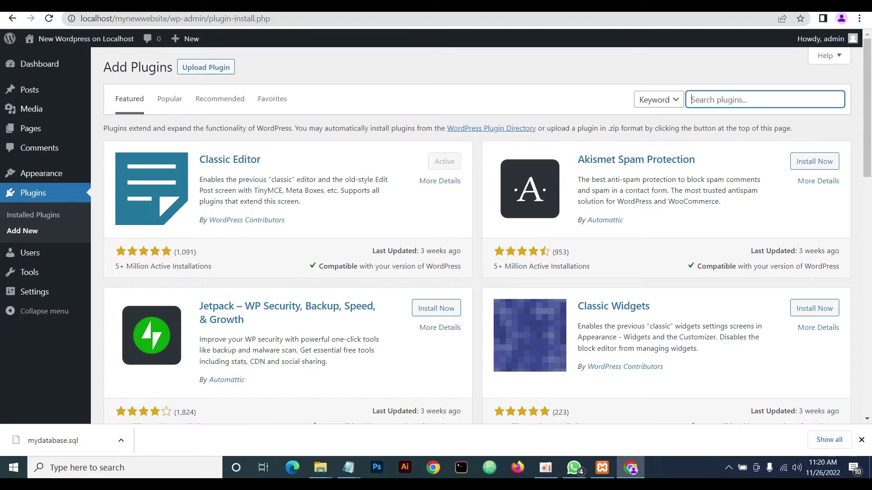
pyautogui.write('dup')
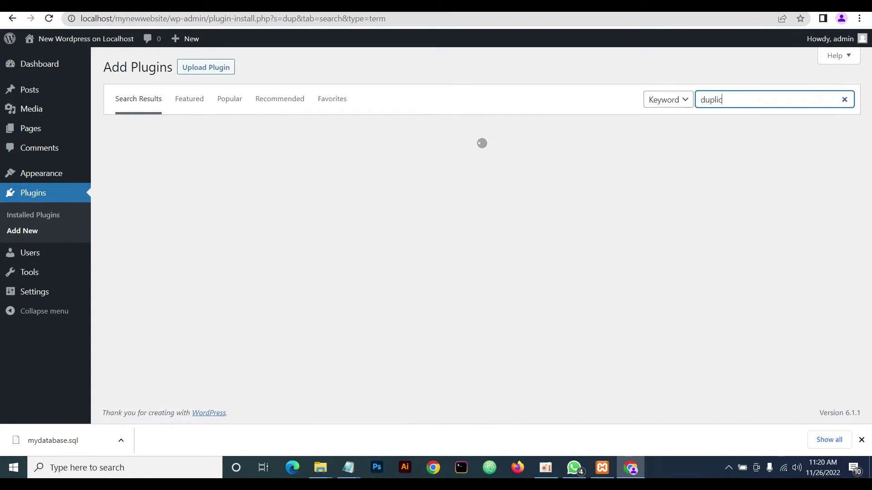
pyautogui.write('lica')
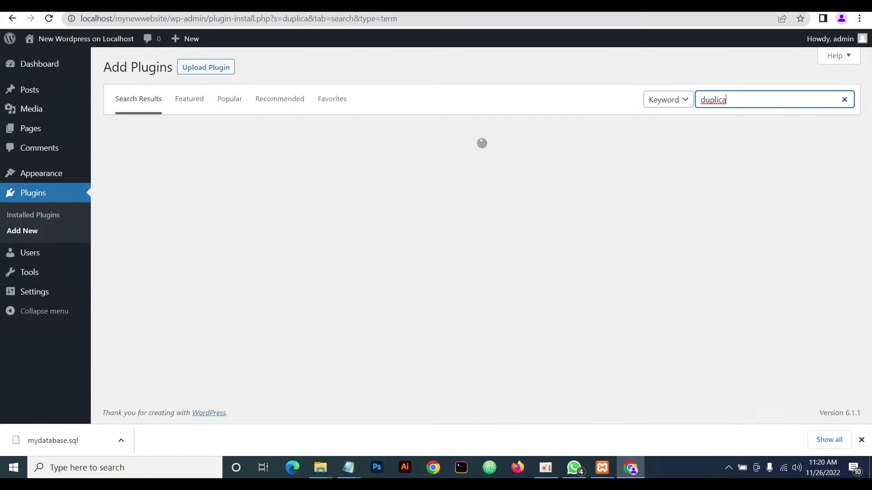
pyautogui.write('tor')
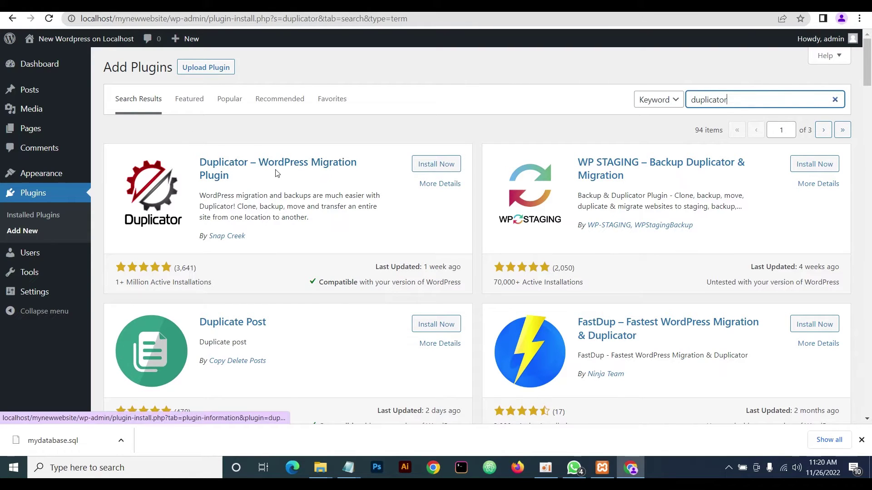
pyautogui.click(437, 164)
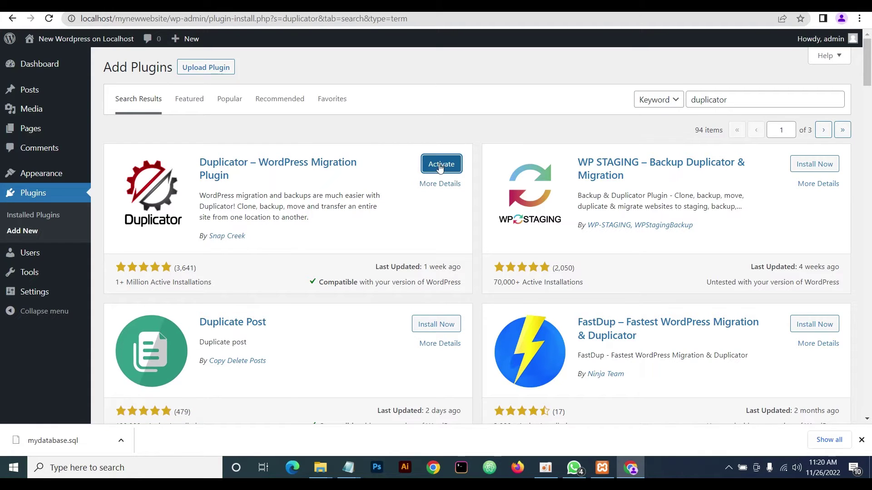
pyautogui.click(442, 167)
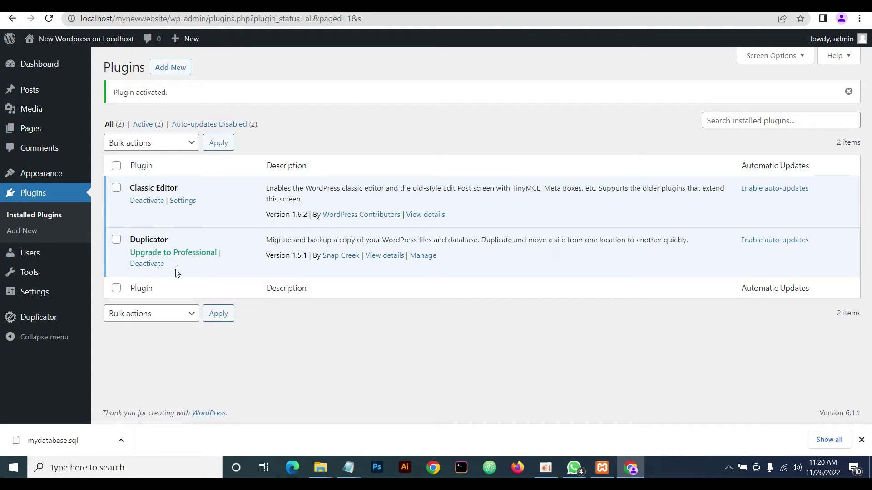
# Create a new Duplicator package, scan the site, and build the 27.74MB package
pyautogui.moveTo(27, 317)
pyautogui.click(116, 320)
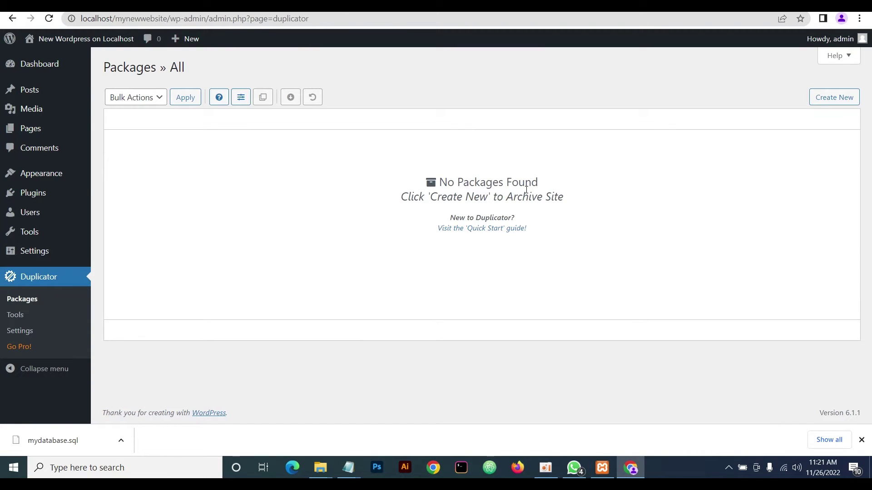
pyautogui.click(834, 99)
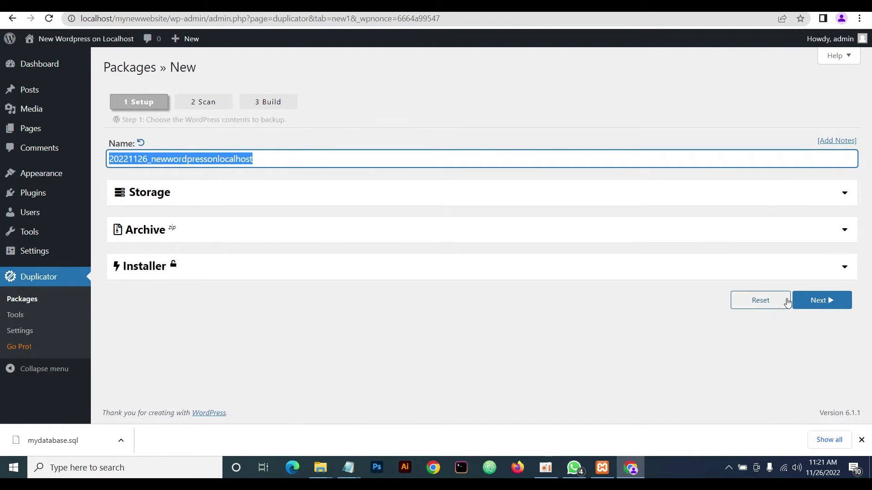
pyautogui.click(825, 301)
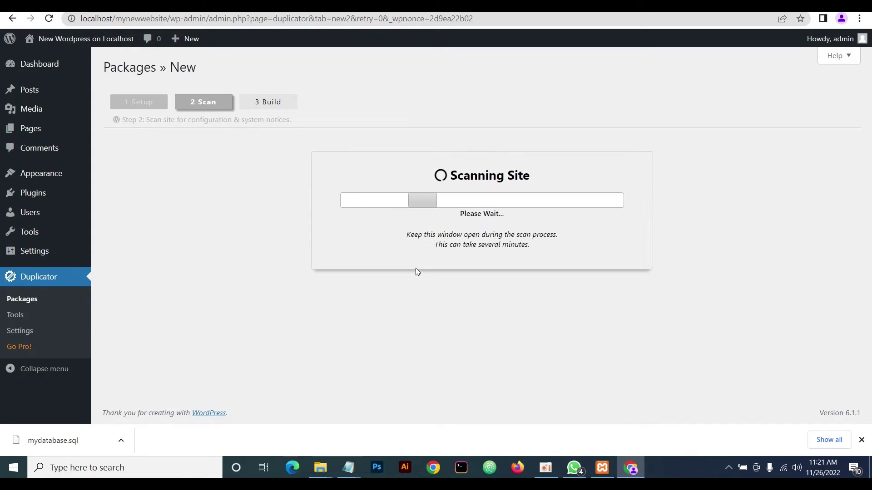
pyautogui.scroll(-3, 456, 232)
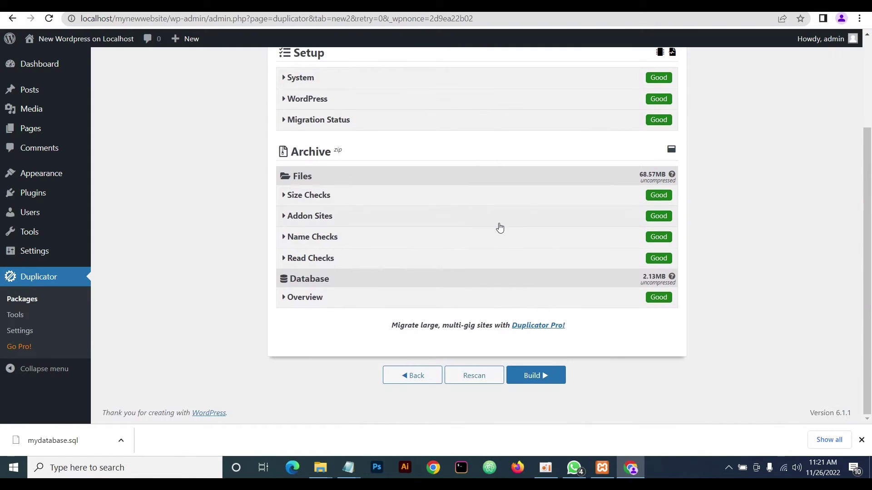
pyautogui.click(540, 377)
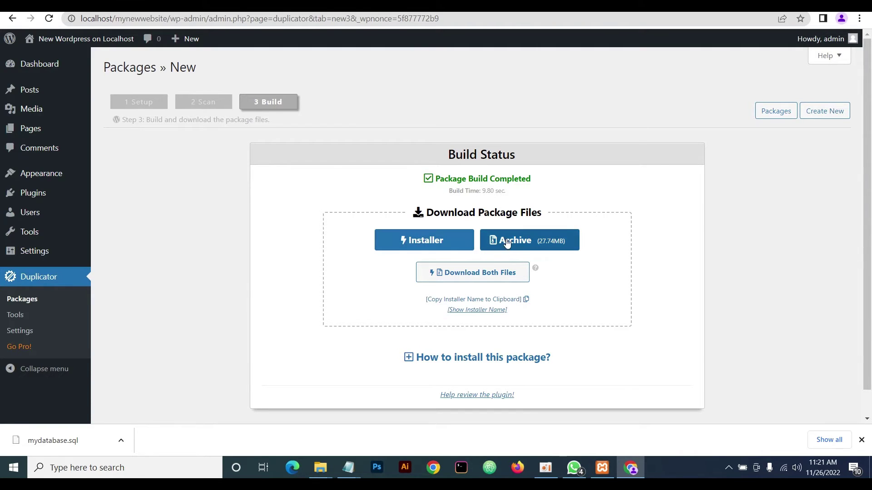
# Download the package's installer.php and archive zip, then go to the cPanel dashboard
pyautogui.click(474, 275)
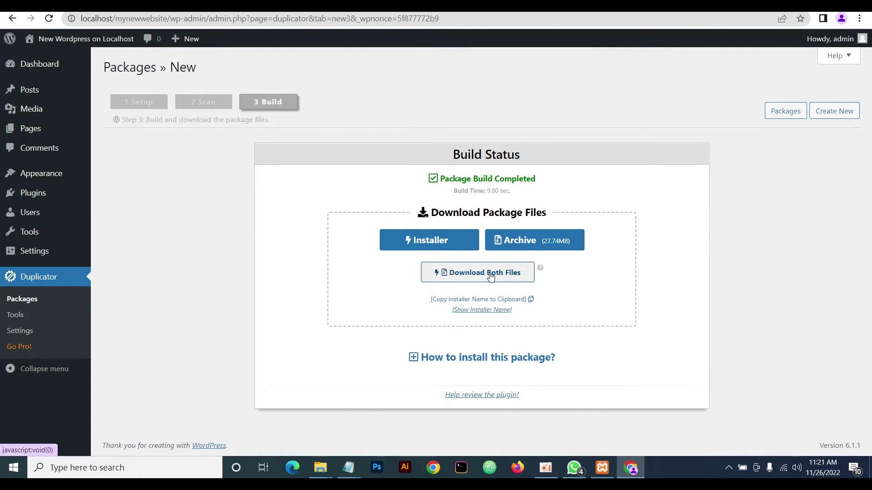
pyautogui.click(474, 274)
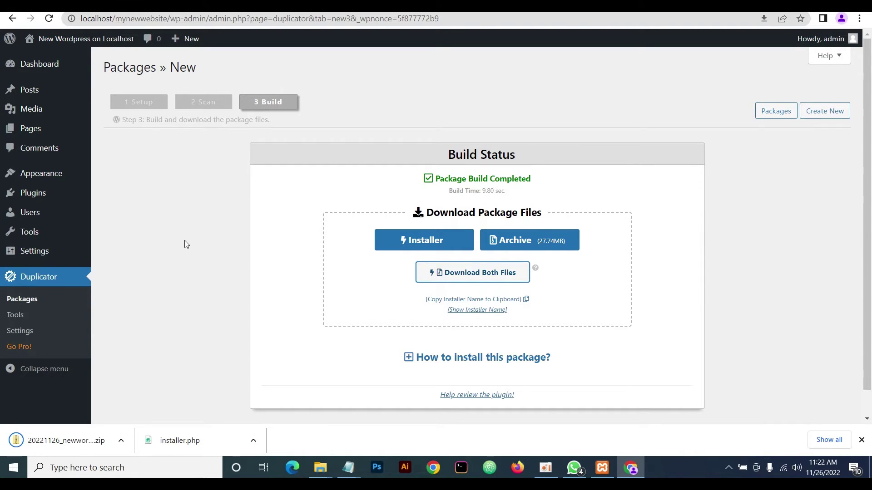
pyautogui.click(90, 3)
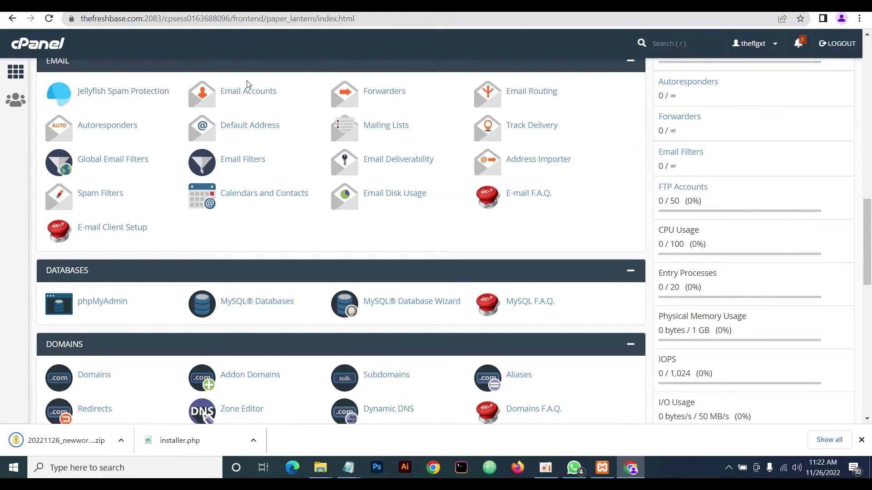
# Open File Manager from the Files section of the cPanel dashboard
pyautogui.scroll(-1, 246, 84)
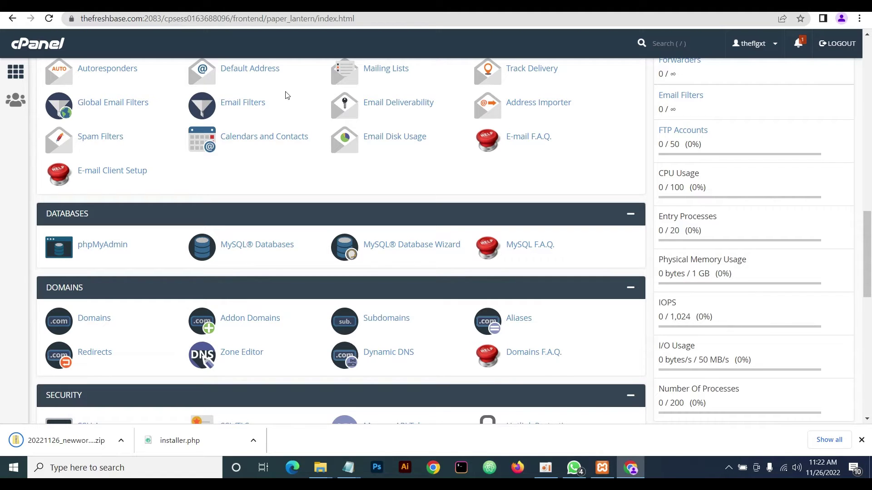
pyautogui.scroll(-3, 286, 94)
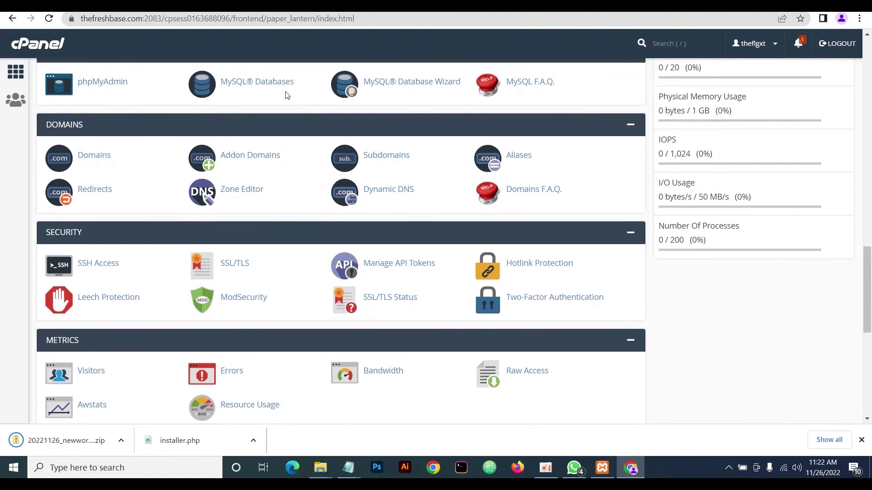
pyautogui.scroll(2, 286, 93)
pyautogui.scroll(-2, 280, 105)
pyautogui.scroll(7, 280, 105)
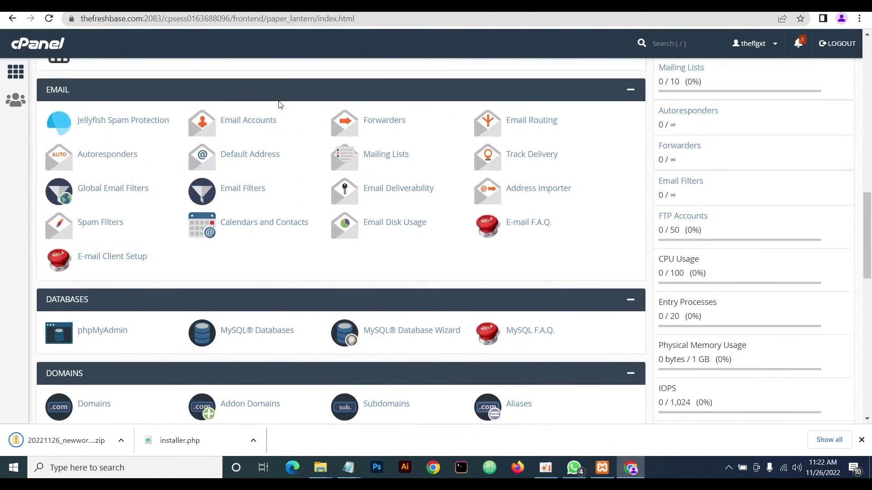
pyautogui.scroll(2, 280, 105)
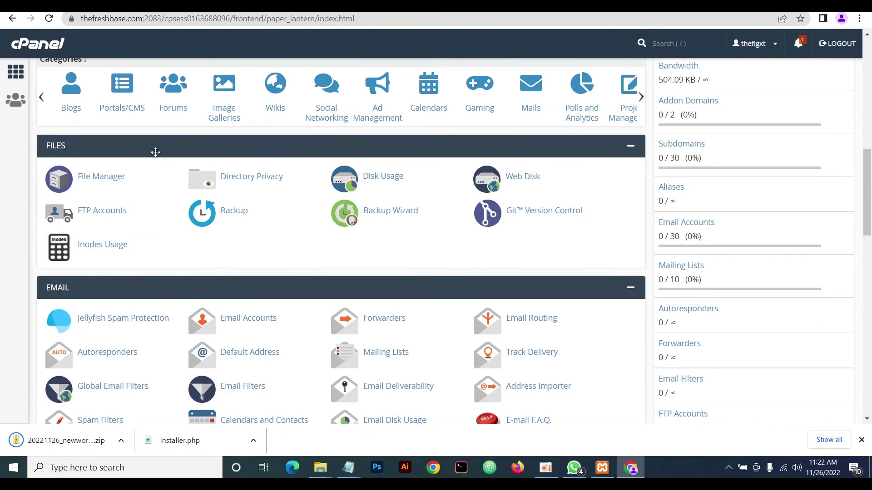
pyautogui.click(100, 181)
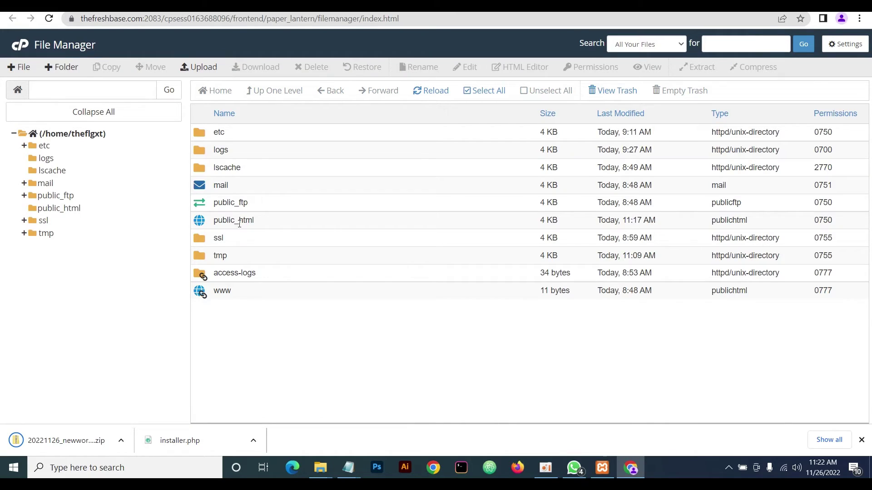
# Upload the Duplicator archive zip and installer.php into public_html
pyautogui.doubleClick(271, 225)
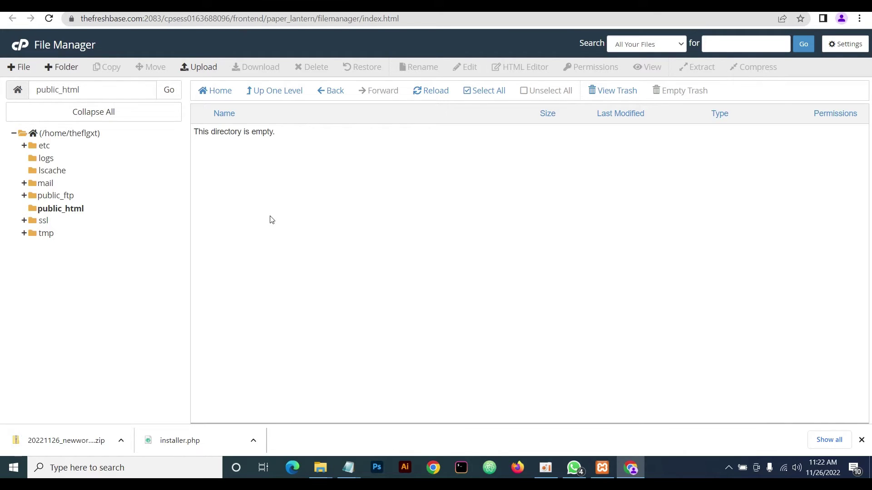
pyautogui.click(198, 68)
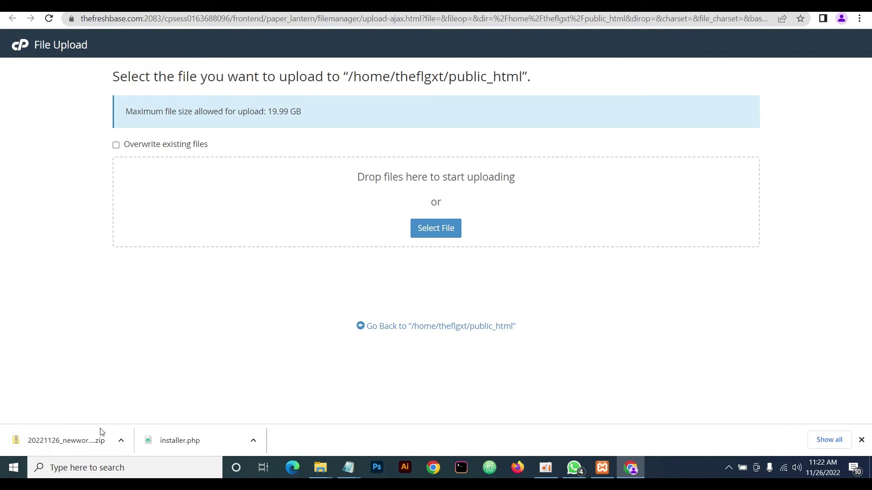
pyautogui.moveTo(70, 447); pyautogui.dragTo(338, 207)
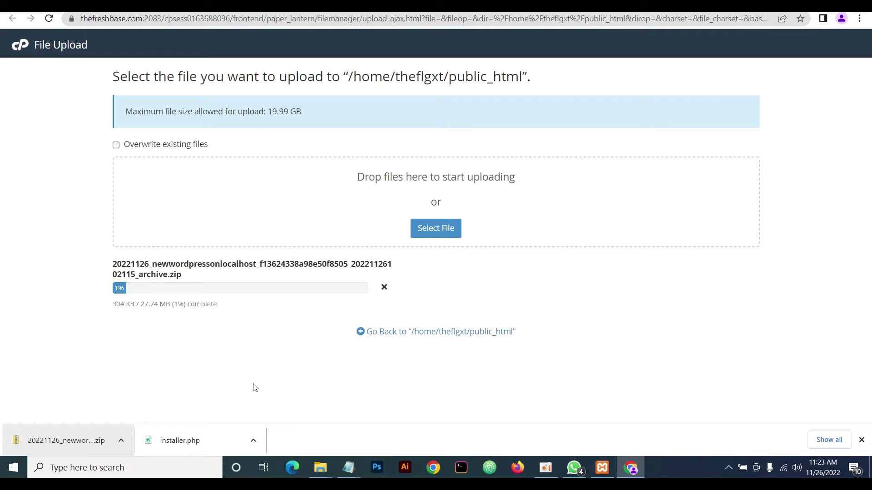
pyautogui.moveTo(176, 448); pyautogui.dragTo(356, 198)
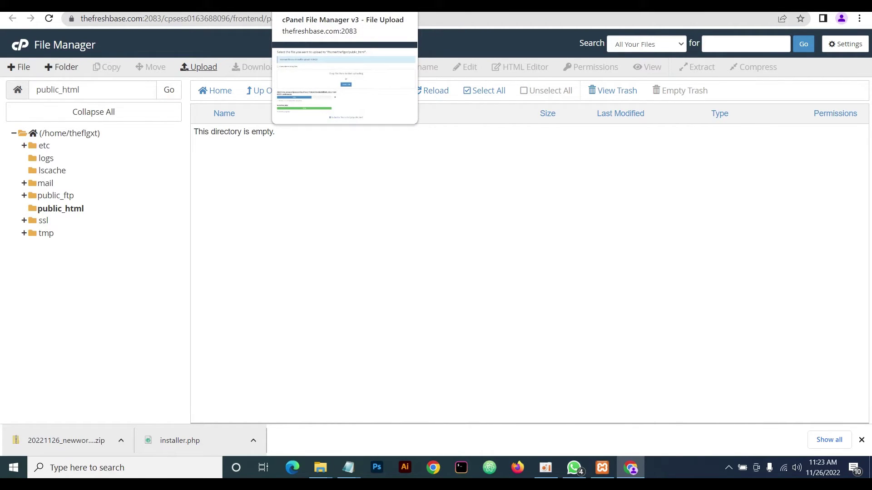
pyautogui.click(46, 5)
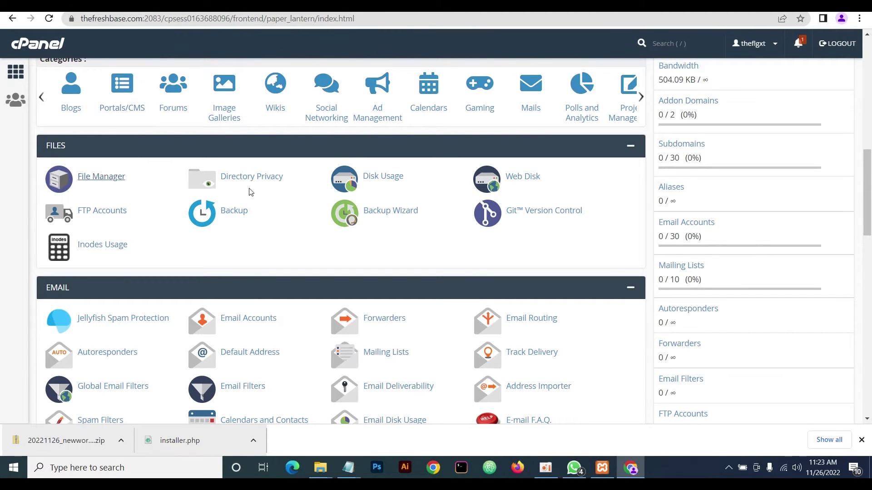
pyautogui.scroll(5, 254, 190)
pyautogui.scroll(-3, 257, 191)
pyautogui.scroll(-3, 263, 193)
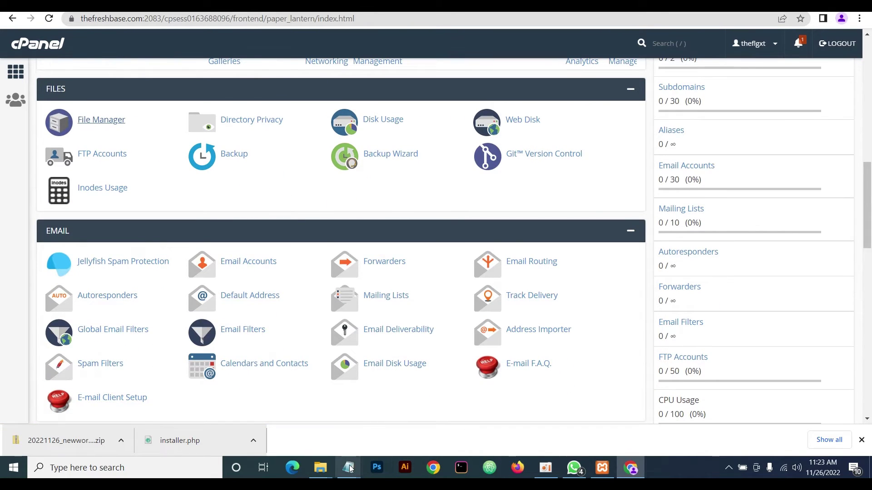
pyautogui.moveTo(349, 472)
pyautogui.click(339, 381)
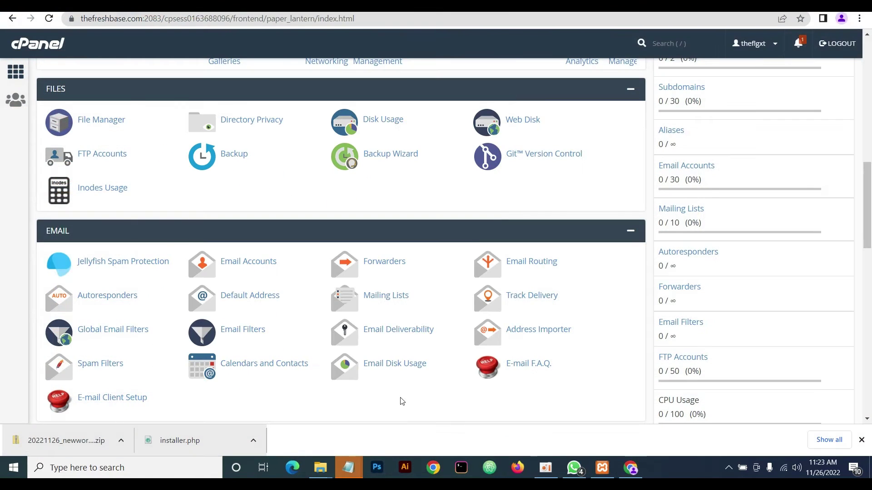
pyautogui.moveTo(349, 470)
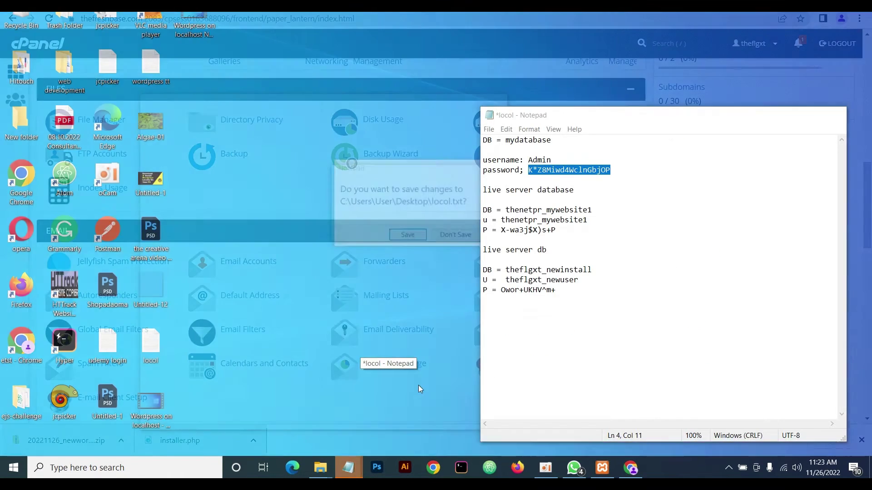
pyautogui.click(418, 382)
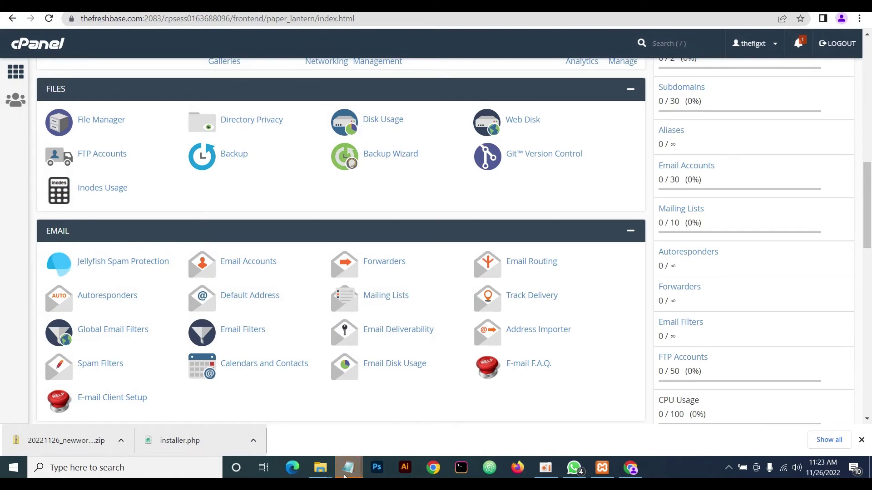
pyautogui.moveTo(348, 470)
pyautogui.scroll(4, 172, 241)
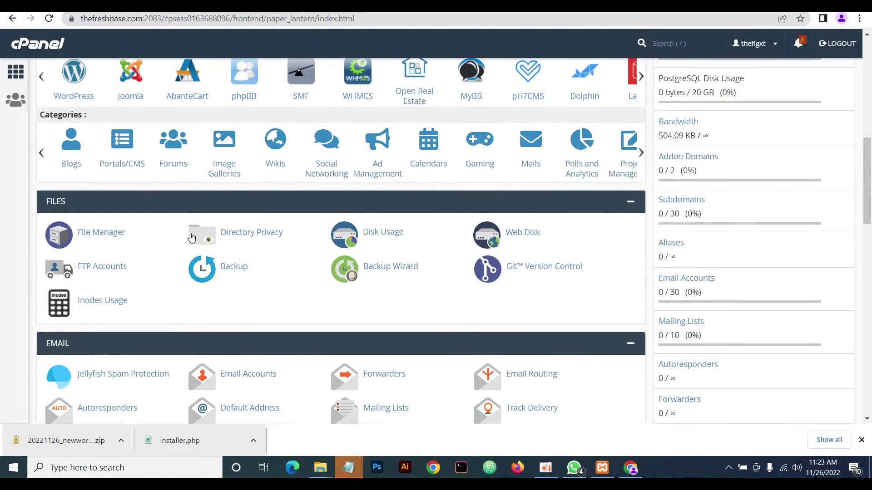
pyautogui.scroll(4, 171, 240)
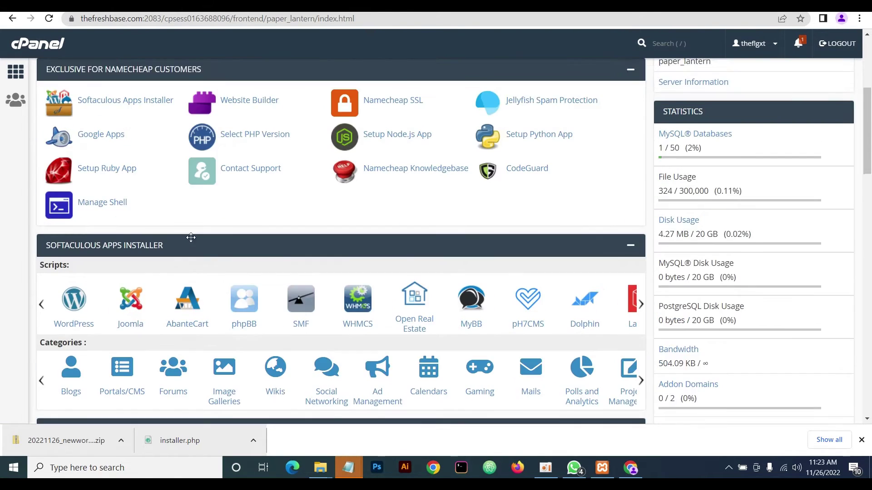
pyautogui.scroll(-6, 189, 240)
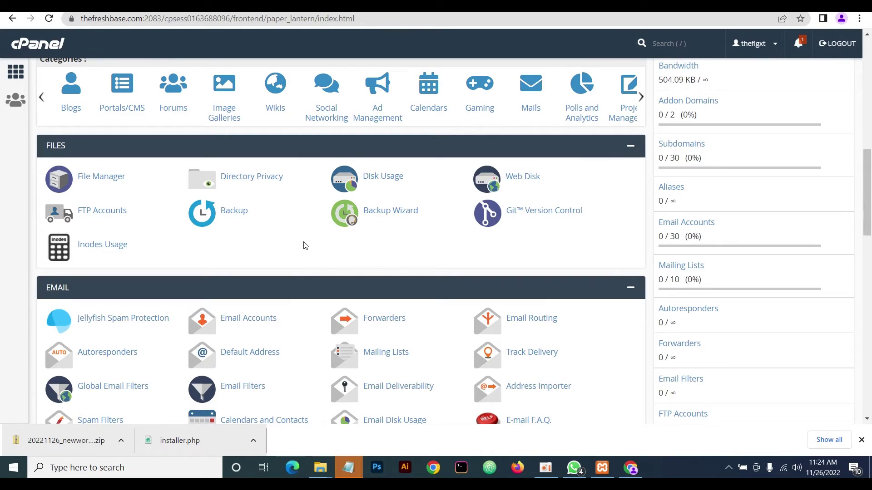
pyautogui.scroll(-5, 305, 249)
pyautogui.scroll(-1, 302, 245)
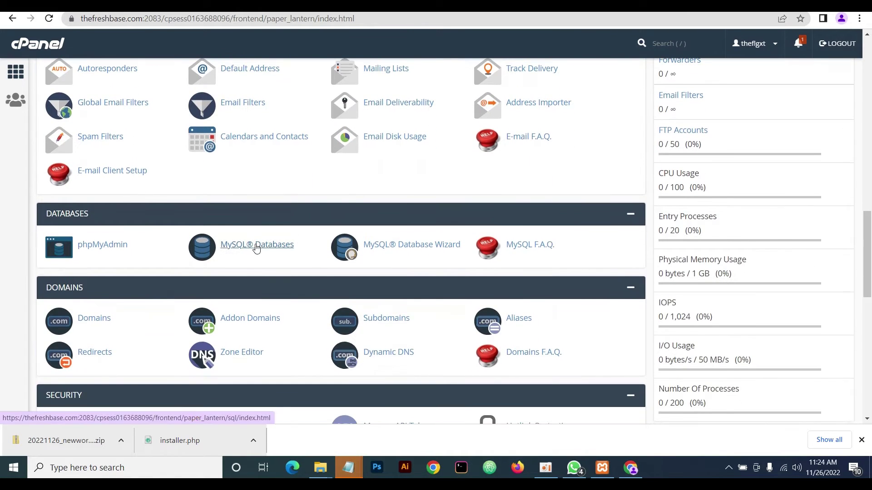
# Create a MySQL database named mywebsite, giving theflgxt_mywebsite
pyautogui.click(257, 248)
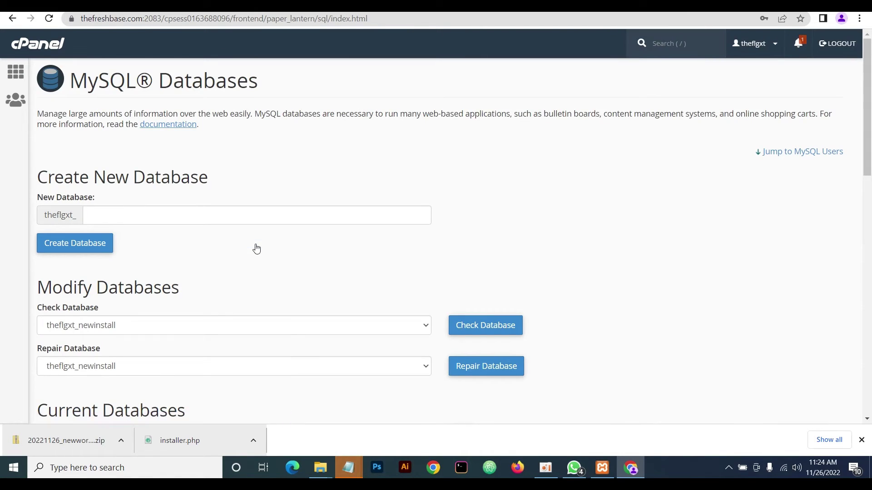
pyautogui.click(167, 219)
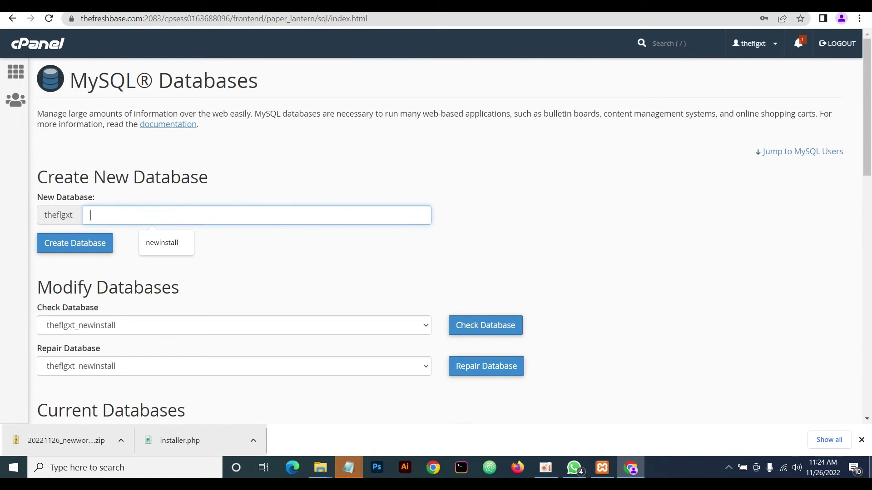
pyautogui.write('mywebsite')
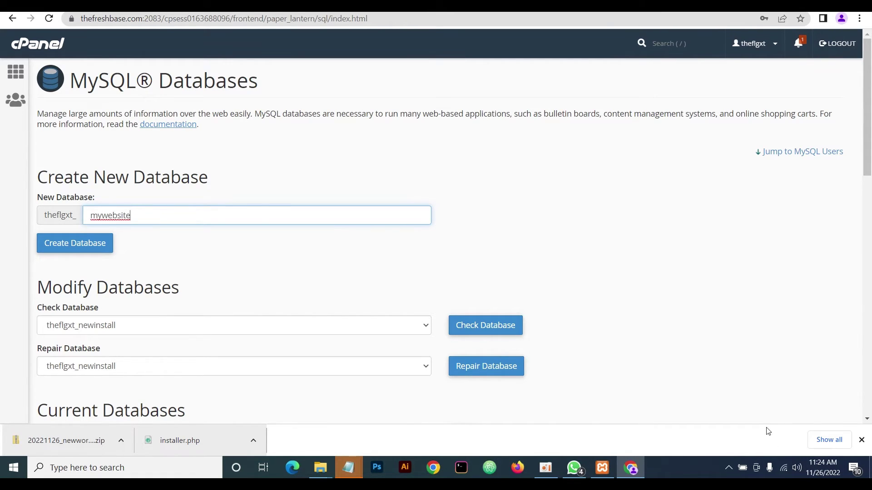
pyautogui.click(78, 248)
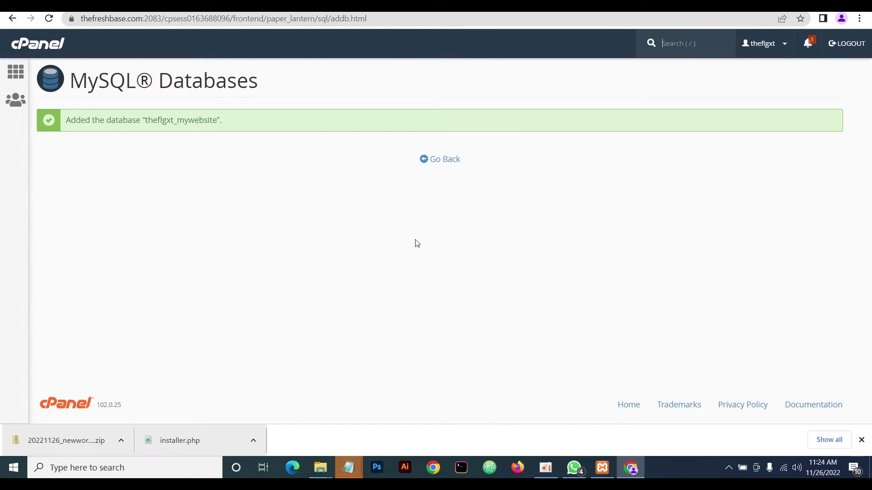
# Copy the theflgxt_mywebsite name and bring up Notepad, cancelling its save prompt
pyautogui.moveTo(218, 120); pyautogui.dragTo(147, 120)
pyautogui.doubleClick(147, 120)
pyautogui.hotkey('ctrl', 'c')
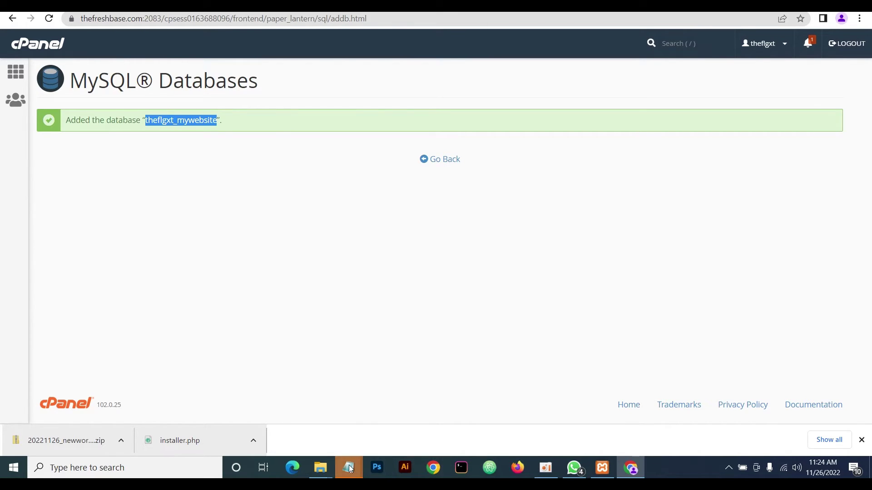
pyautogui.click(317, 424)
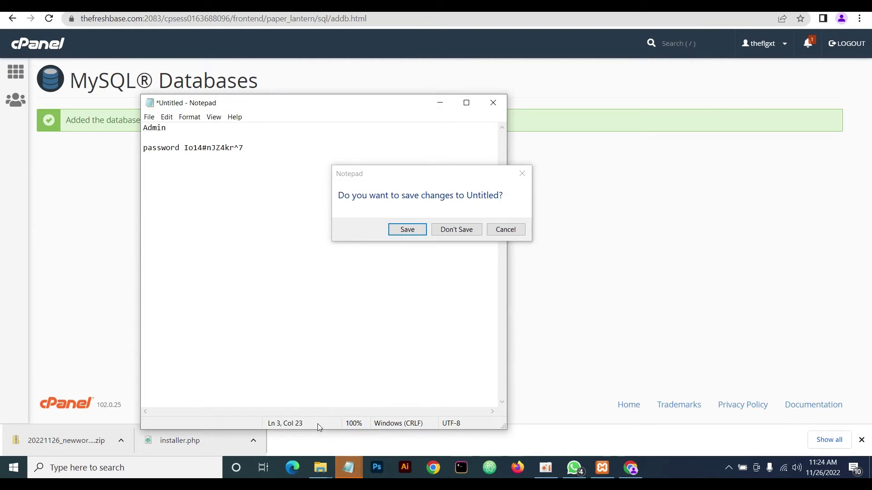
pyautogui.click(462, 231)
pyautogui.click(502, 230)
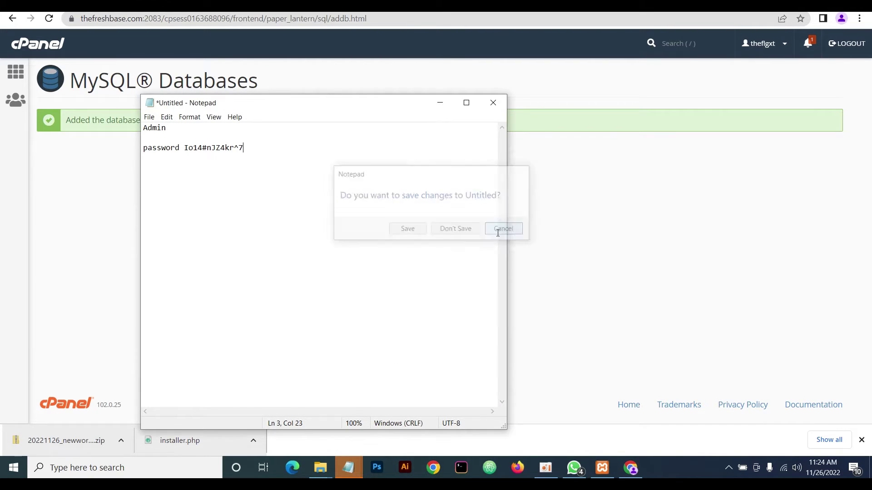
# Replace the notes with 'DB = theflgxt_mywebsite' followed by empty U and P lines
pyautogui.hotkey('ctrl', 'a')
pyautogui.hotkey('ctrl', 'v')
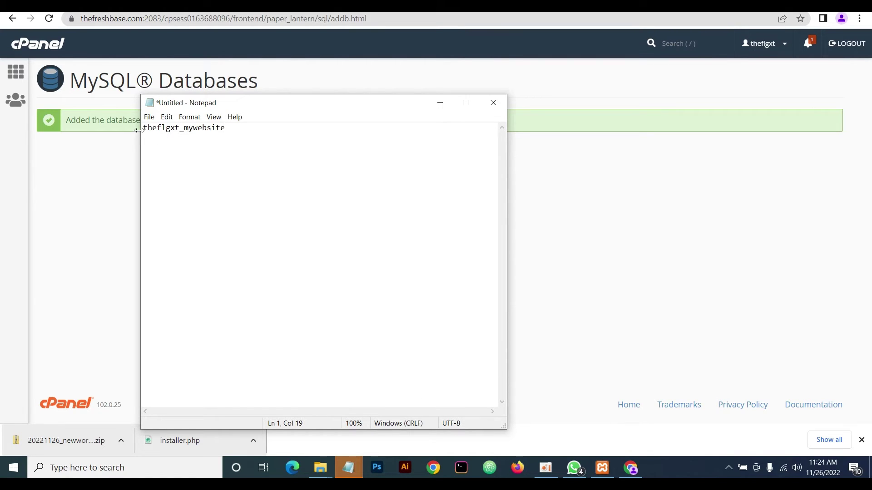
pyautogui.write('DB =')
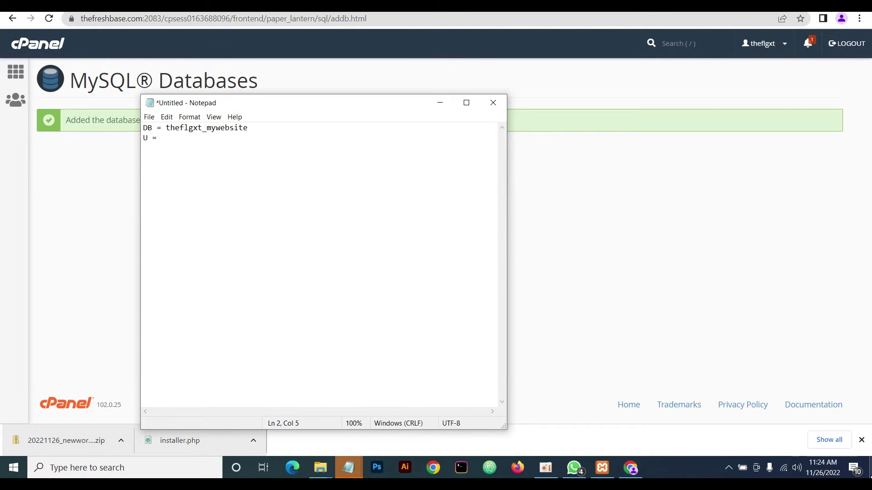
pyautogui.write('P =')
pyautogui.click(618, 232)
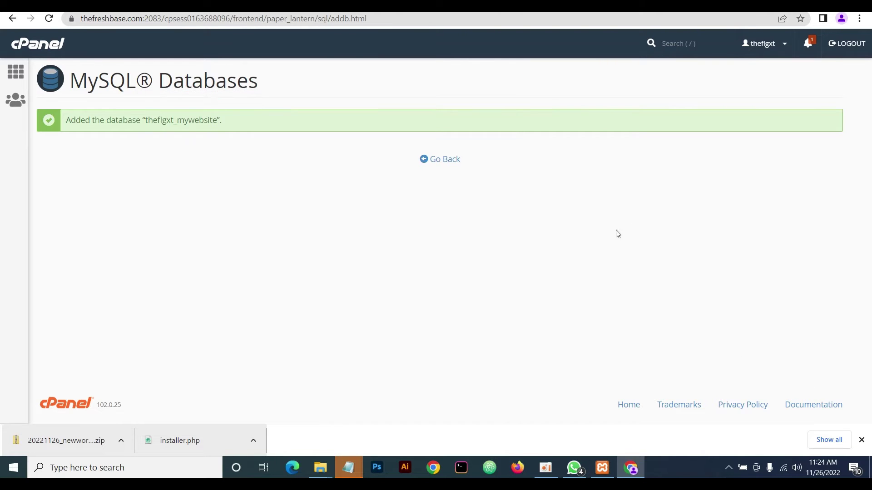
# Enter myuser as the new MySQL username on the MySQL Databases page
pyautogui.click(434, 161)
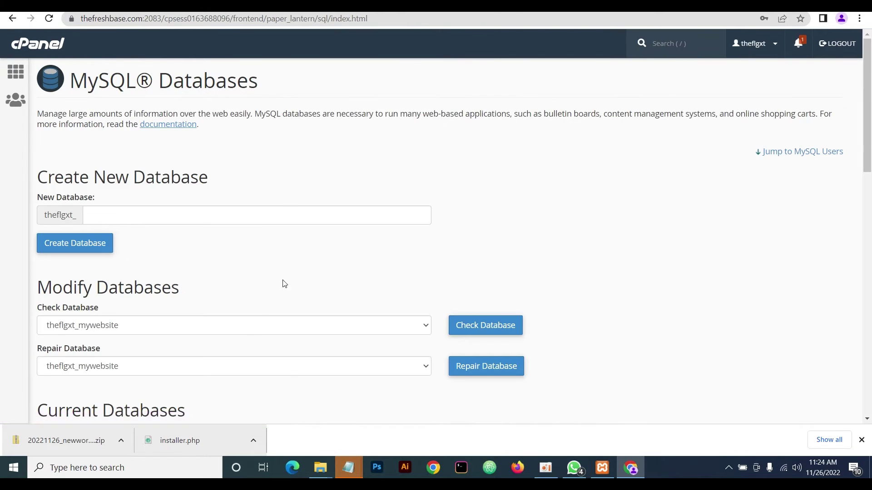
pyautogui.scroll(-8, 239, 271)
pyautogui.scroll(-3, 229, 263)
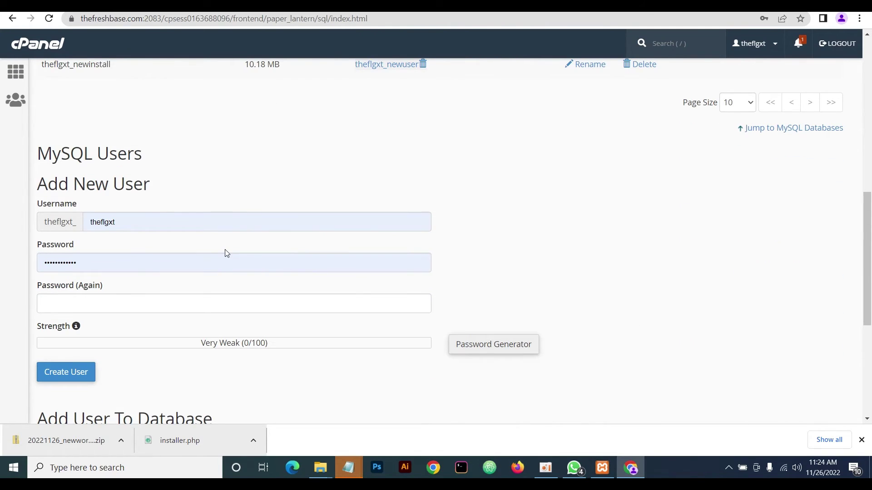
pyautogui.scroll(-4, 444, 215)
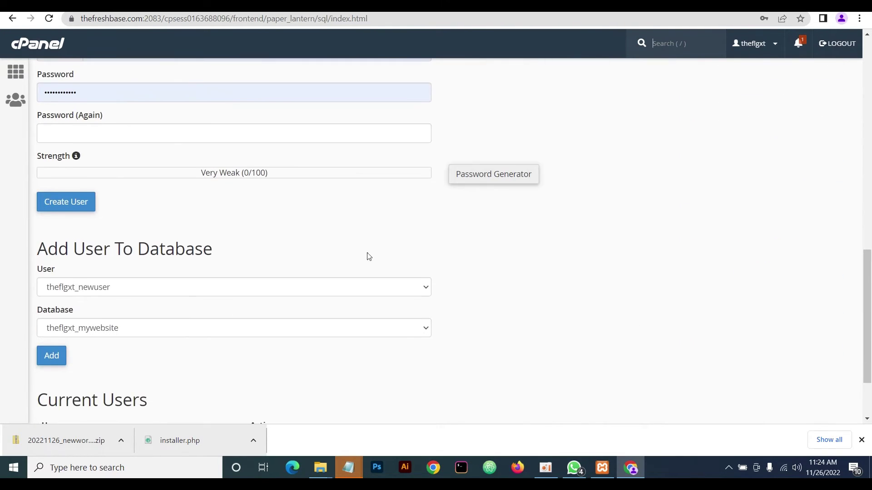
pyautogui.scroll(5, 320, 218)
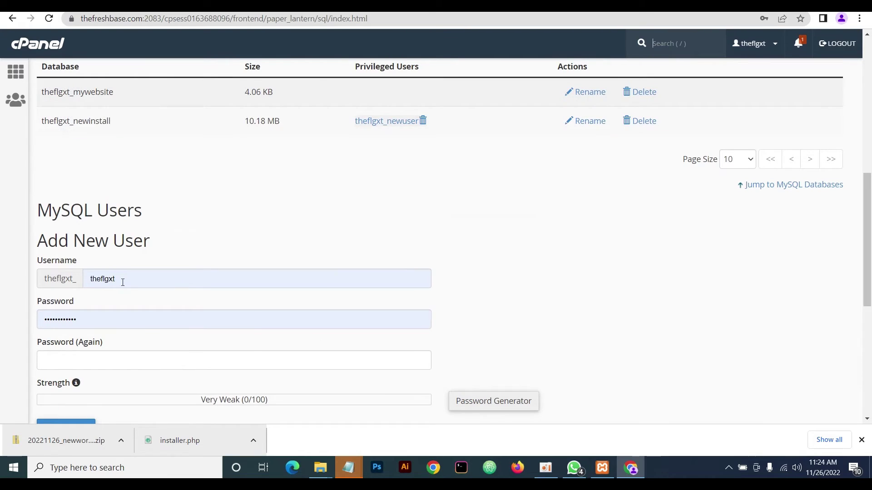
pyautogui.doubleClick(123, 282)
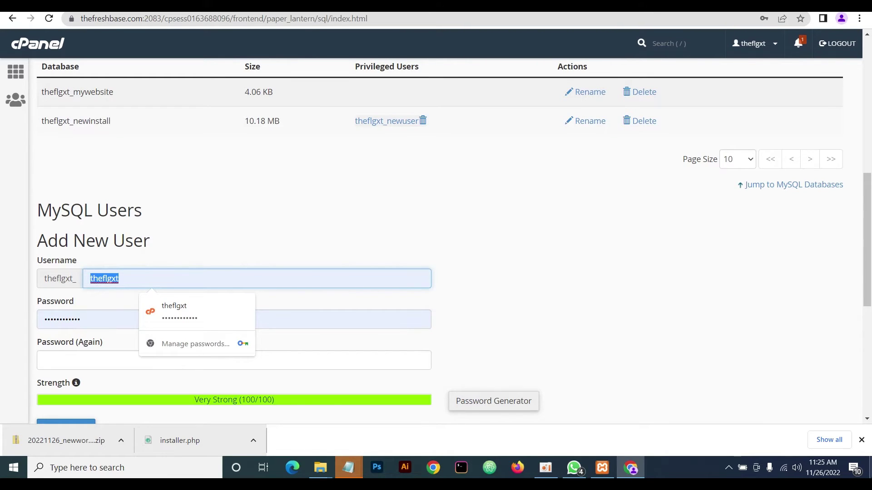
pyautogui.write('myuser')
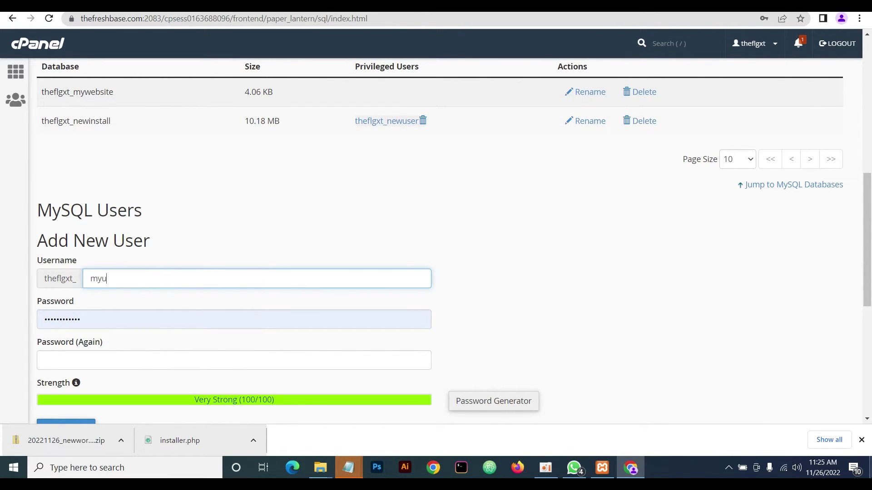
# Fill both password fields with a generated strong password and create the user
pyautogui.click(501, 403)
pyautogui.moveTo(401, 181); pyautogui.dragTo(291, 184)
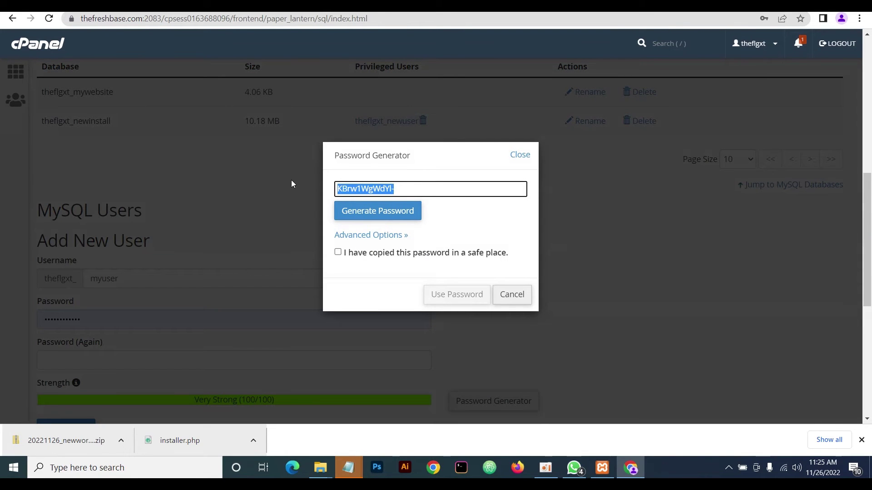
pyautogui.click(520, 154)
pyautogui.click(164, 318)
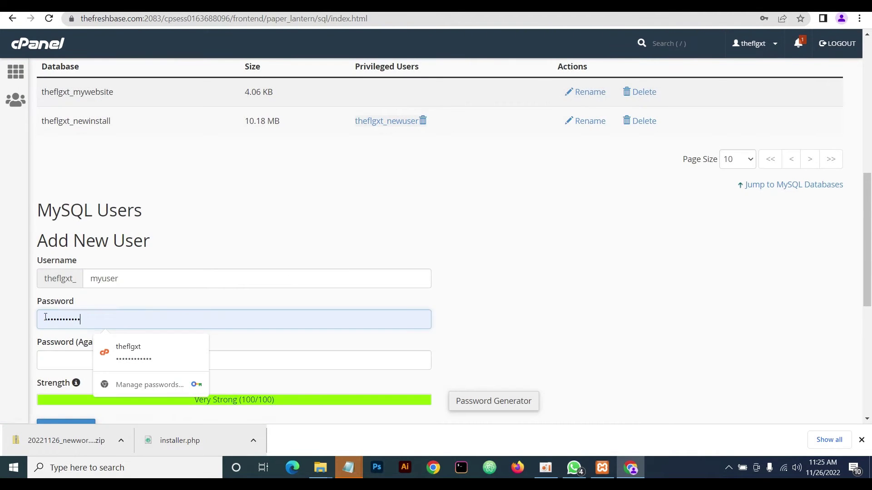
pyautogui.scroll(-4, 585, 281)
pyautogui.click(127, 191)
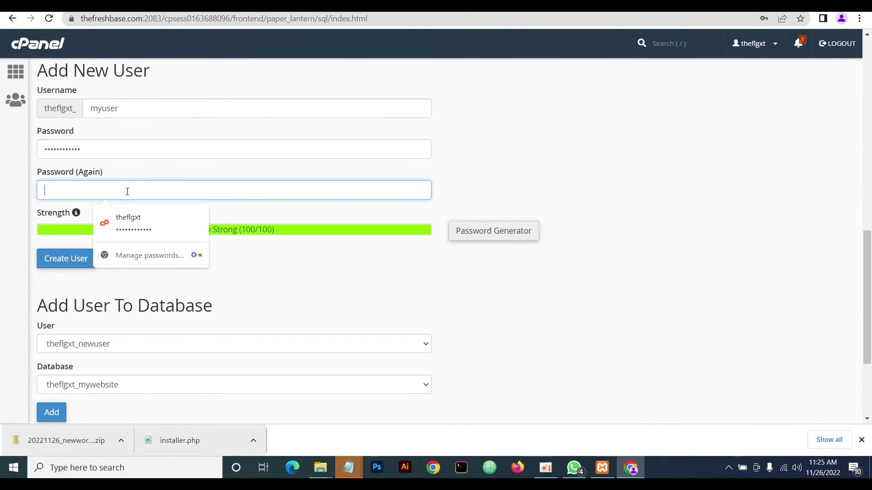
pyautogui.hotkey('ctrl', 'v')
pyautogui.click(655, 158)
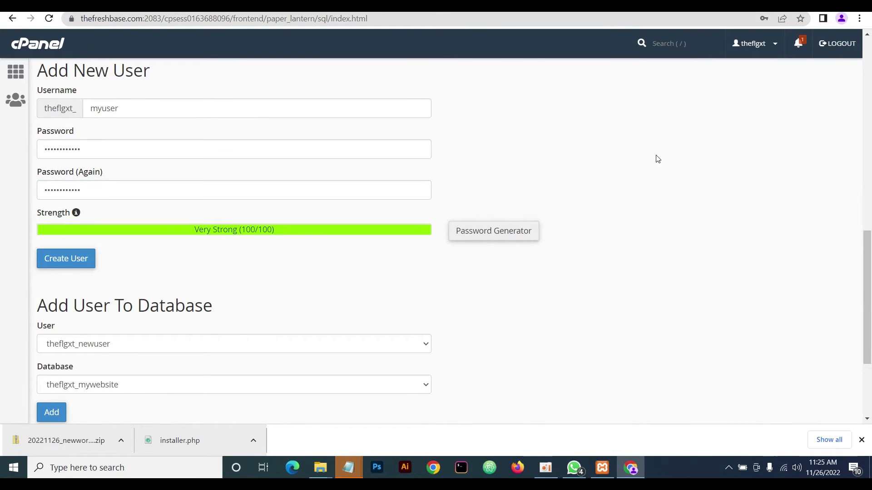
pyautogui.click(69, 265)
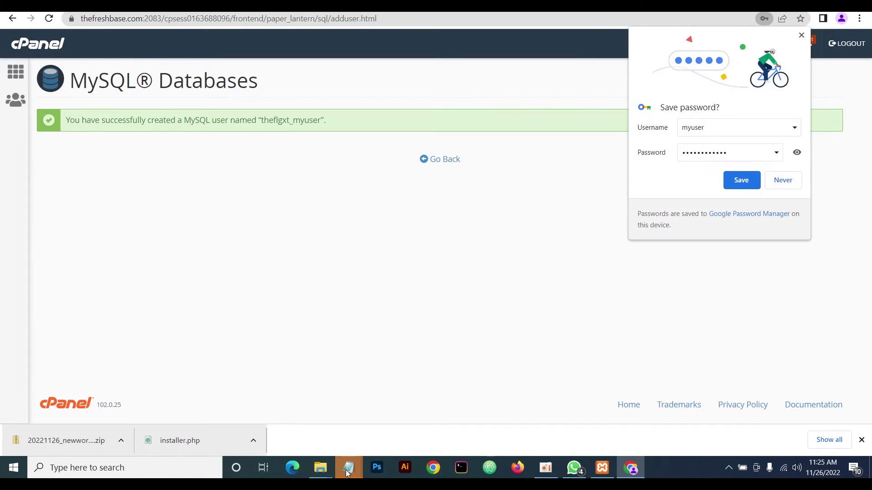
# Record the generated password and username theflgxt_myuser in the Notepad credentials note
pyautogui.moveTo(348, 468)
pyautogui.click(308, 442)
pyautogui.hotkey('ctrl', 'v')
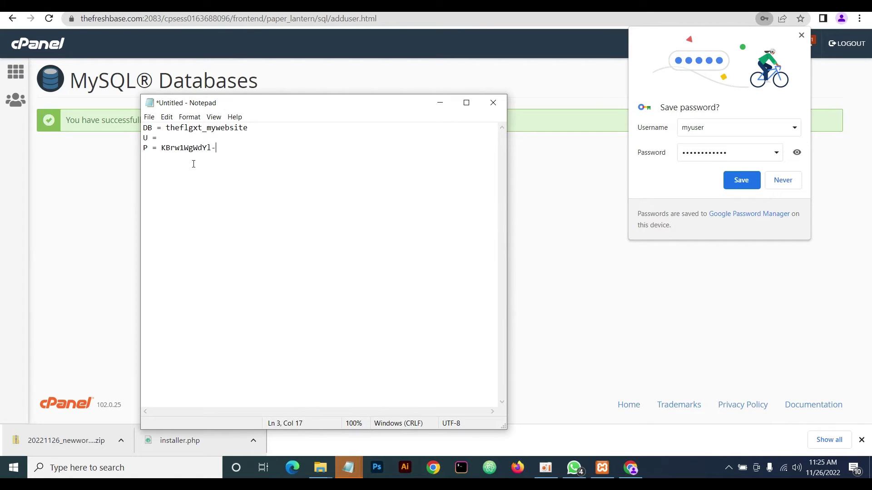
pyautogui.hotkey('alt', 'Tab')
pyautogui.moveTo(319, 121); pyautogui.dragTo(262, 120)
pyautogui.hotkey('ctrl', 'c')
pyautogui.click(322, 120)
pyautogui.click(348, 467)
pyautogui.hotkey('ctrl', 'v')
pyautogui.click(82, 189)
# Return to the MySQL Databases page's Add User To Database section
pyautogui.click(802, 36)
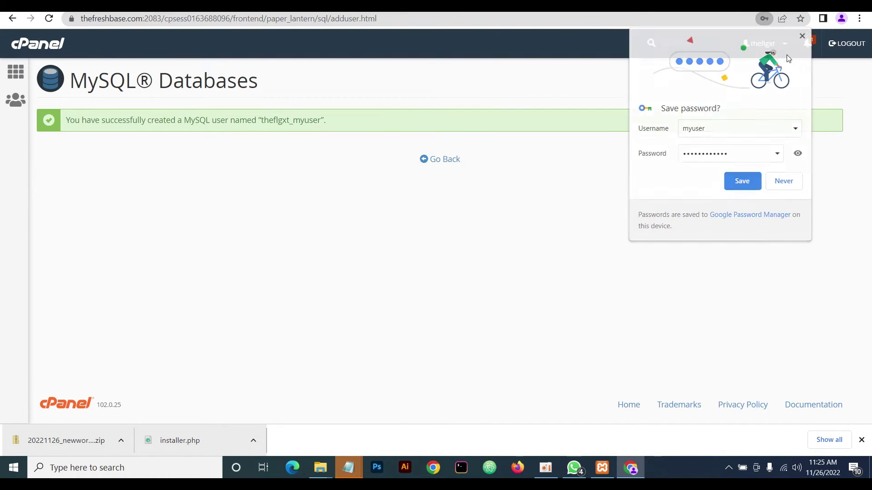
pyautogui.click(445, 162)
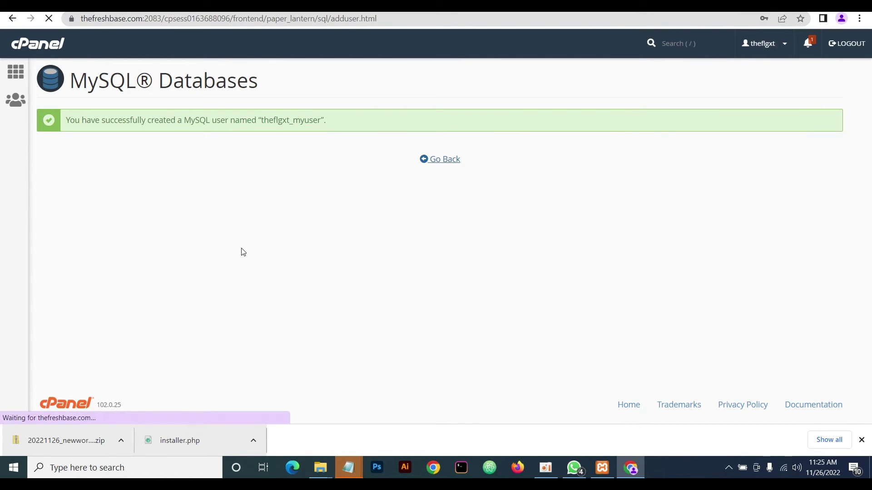
pyautogui.scroll(-10, 255, 233)
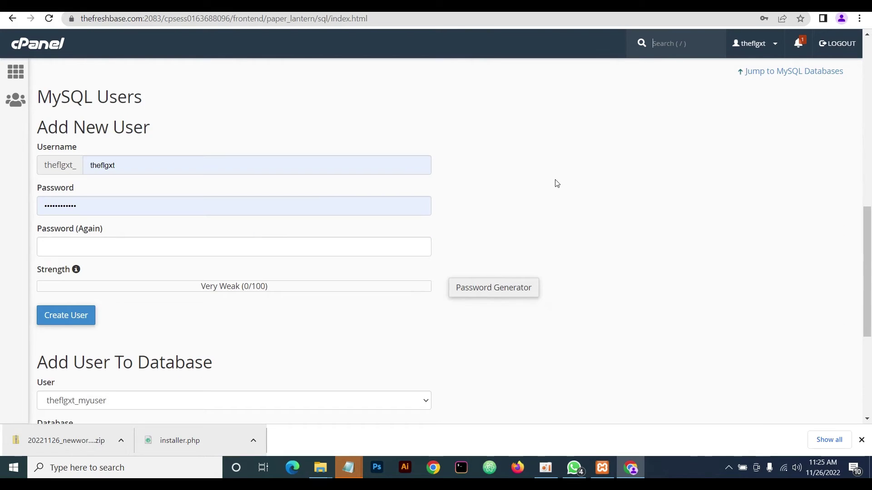
pyautogui.scroll(-3, 556, 184)
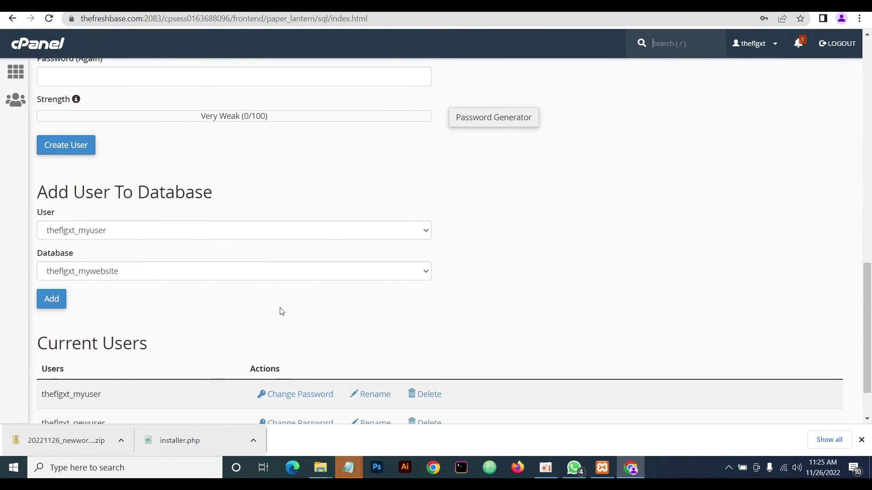
pyautogui.moveTo(348, 467)
pyautogui.click(317, 422)
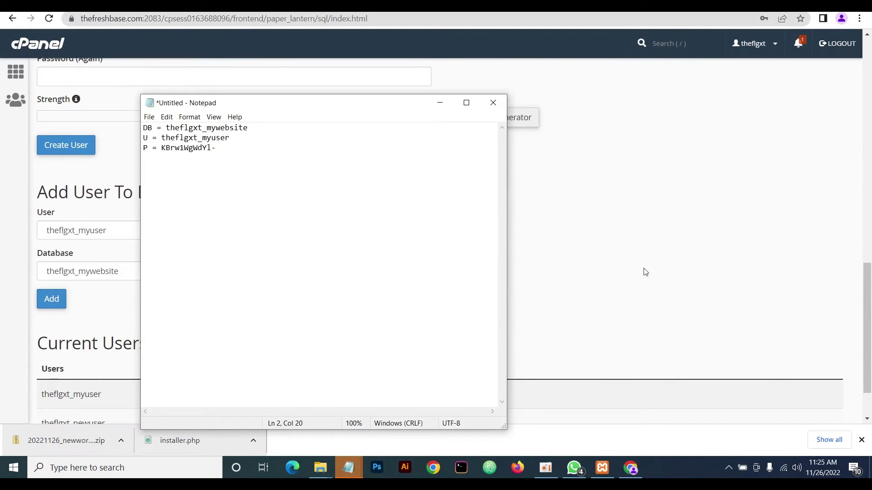
pyautogui.click(660, 200)
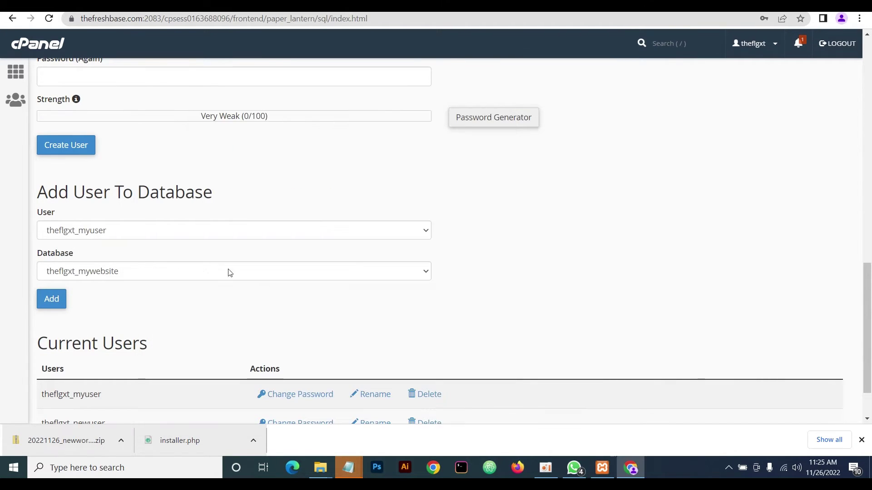
# Add user theflgxt_myuser to the theflgxt_mywebsite database
pyautogui.click(130, 232)
pyautogui.click(119, 245)
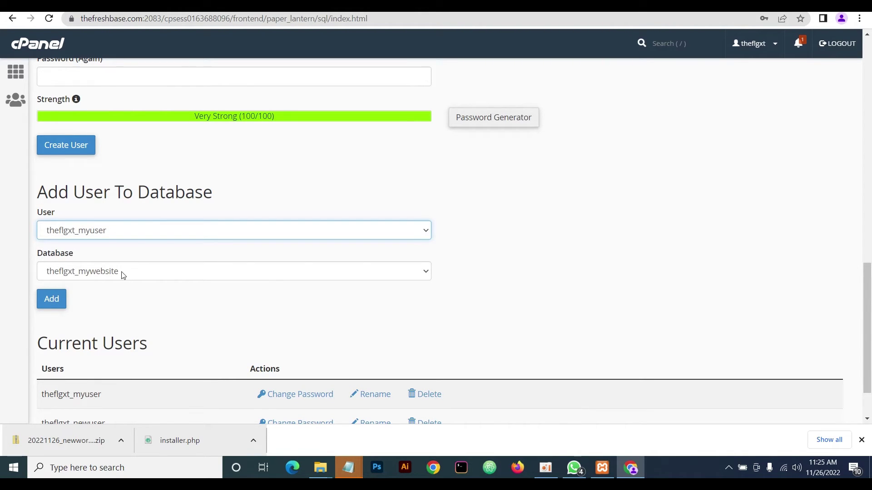
pyautogui.moveTo(348, 468)
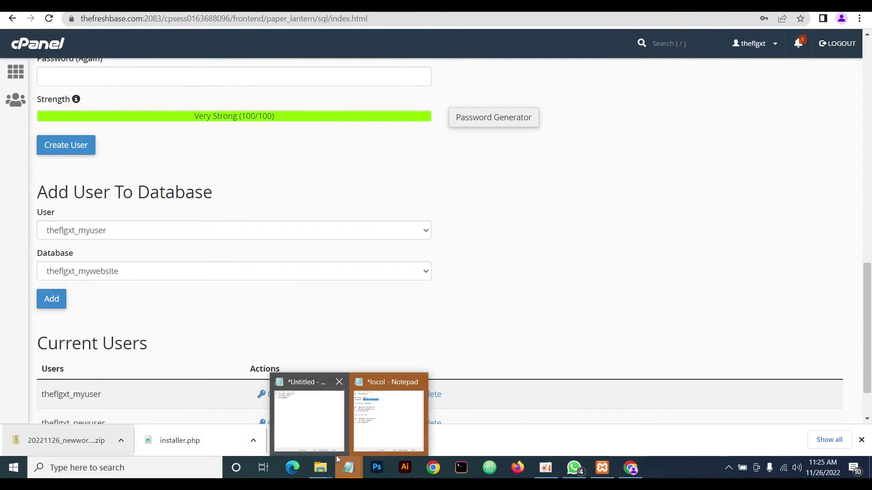
pyautogui.moveTo(306, 422)
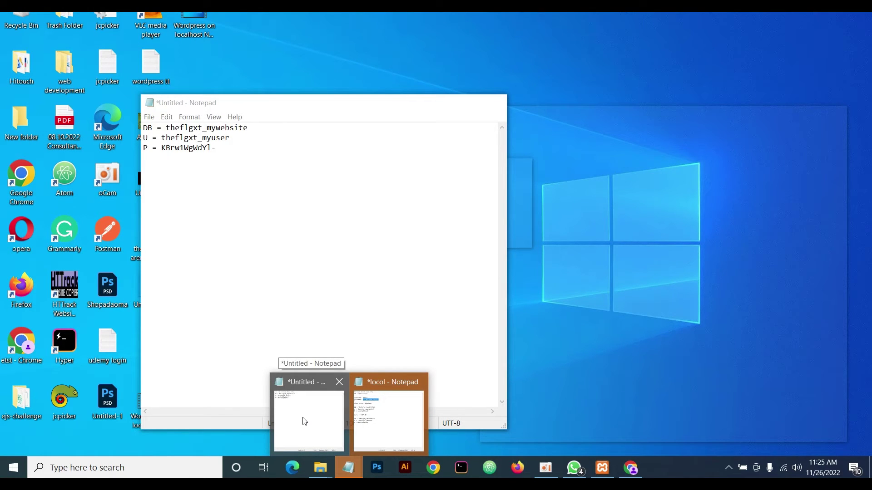
pyautogui.click(304, 422)
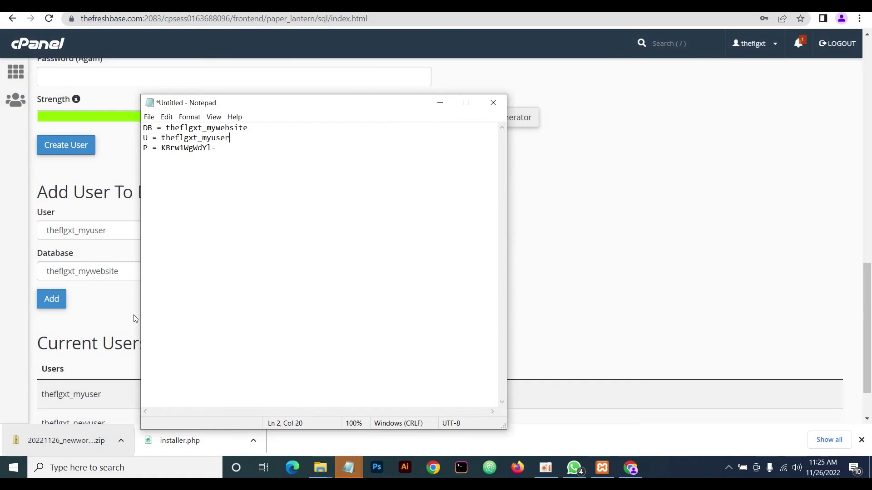
pyautogui.click(54, 300)
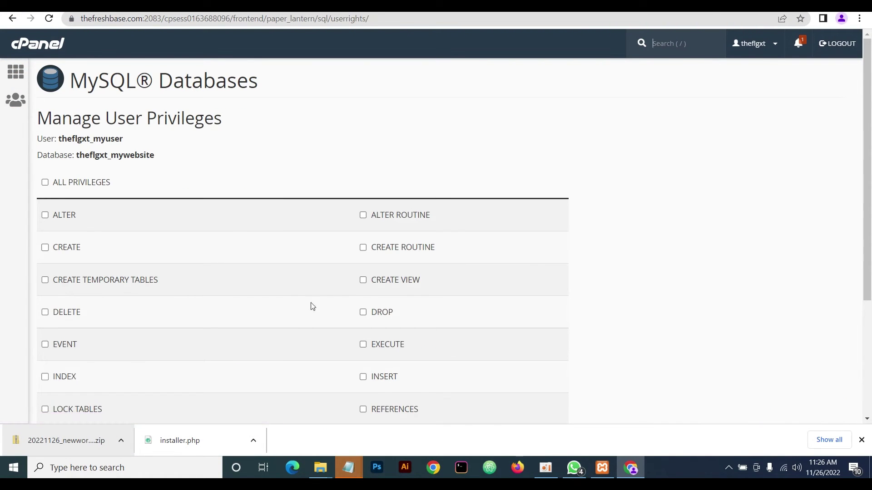
# Grant ALL PRIVILEGES, save the changes, and return to cPanel home
pyautogui.click(45, 182)
pyautogui.scroll(-3, 143, 264)
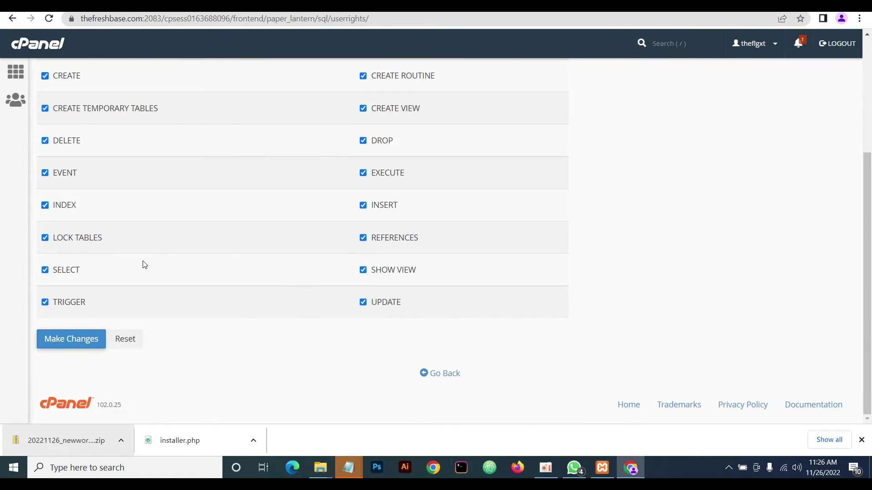
pyautogui.click(70, 339)
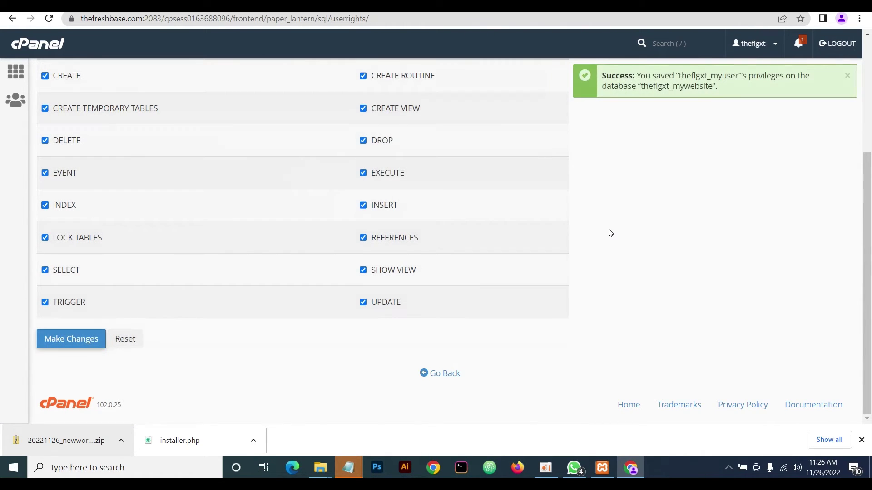
pyautogui.scroll(4, 604, 233)
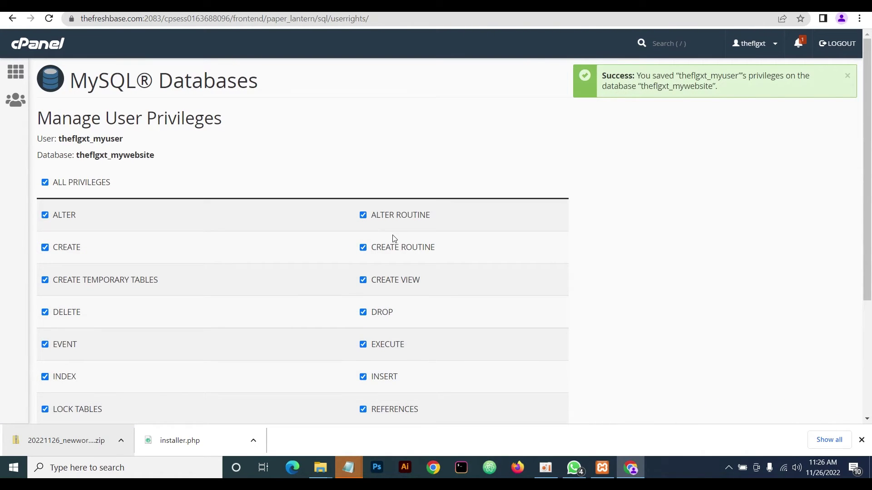
pyautogui.click(16, 72)
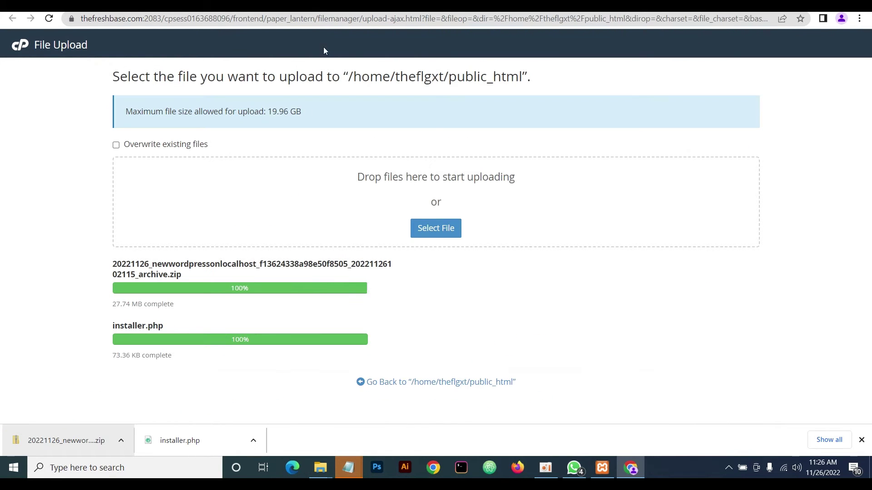
# Open a new browser tab holding the live site's address followed by install.php
pyautogui.hotkey('ctrl', 'Tab')
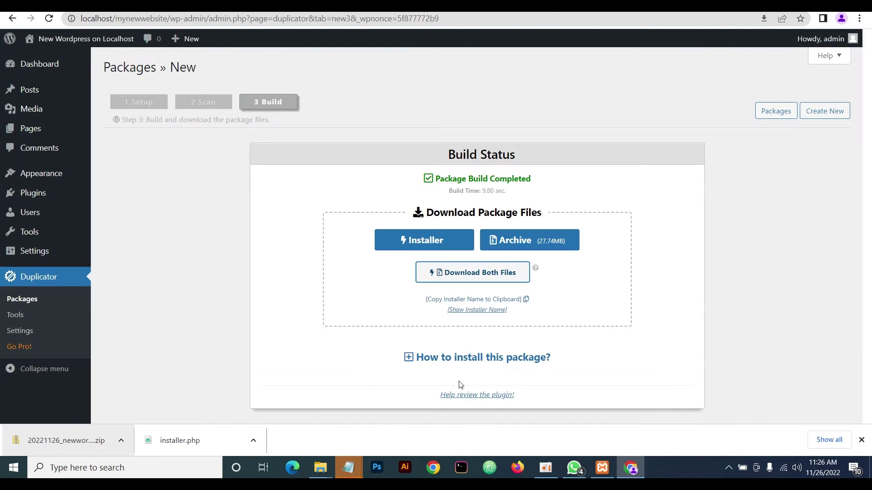
pyautogui.hotkey('ctrl', 'Tab')
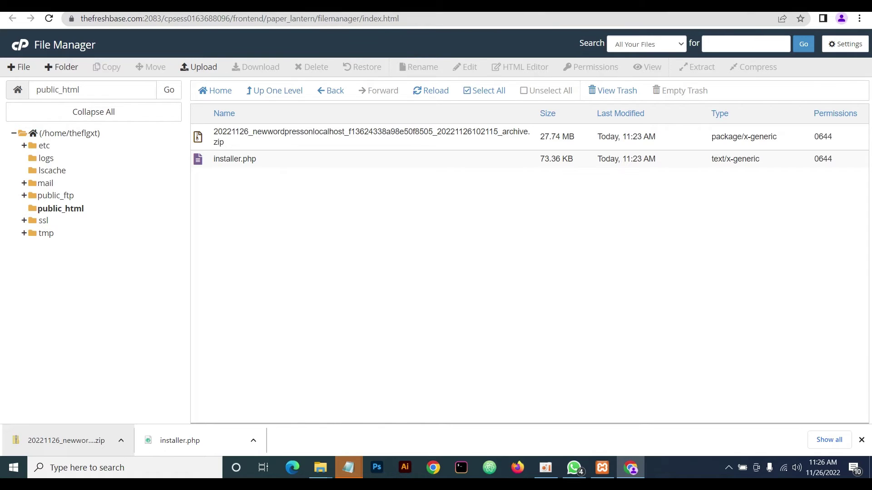
pyautogui.hotkey('ctrl', 't')
pyautogui.hotkey('ctrl', 'Tab')
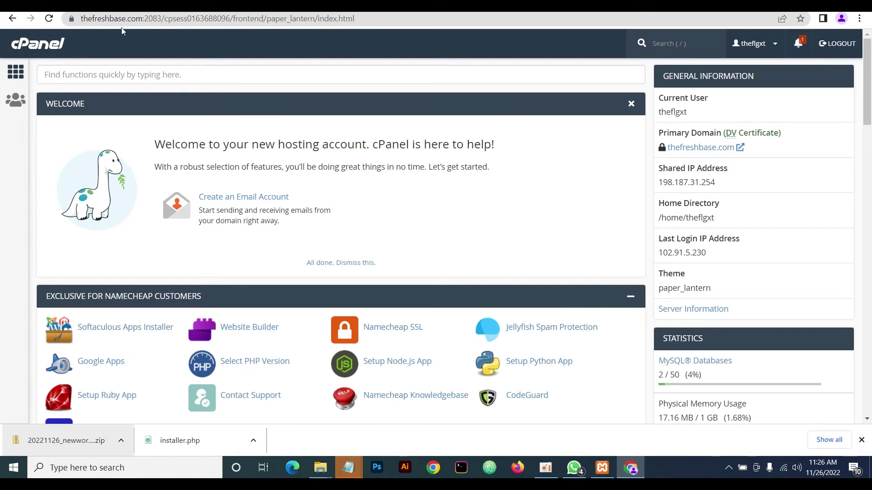
pyautogui.click(143, 19)
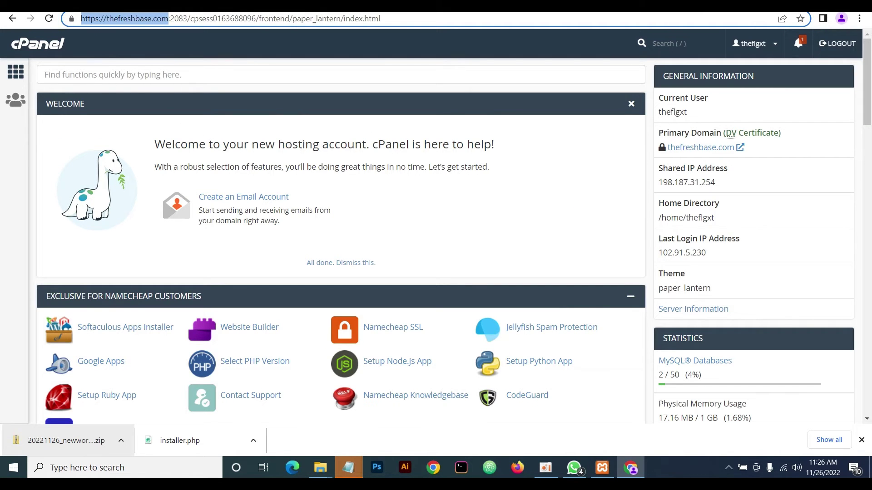
pyautogui.hotkey('ctrl', 't')
pyautogui.write('https://thefreshbase.com/')
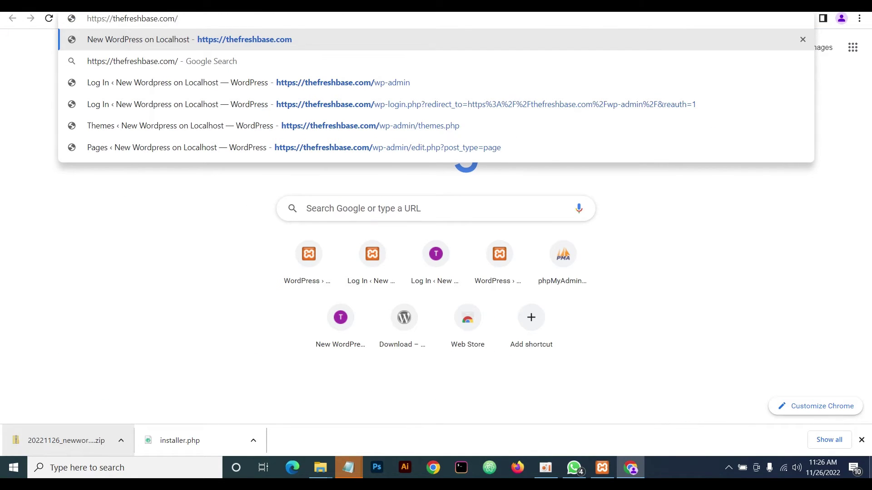
pyautogui.write('install')
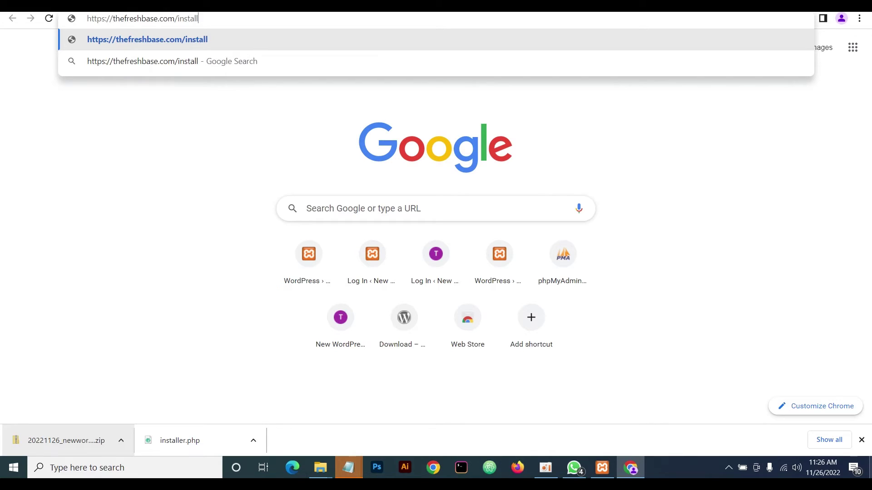
pyautogui.write('.php')
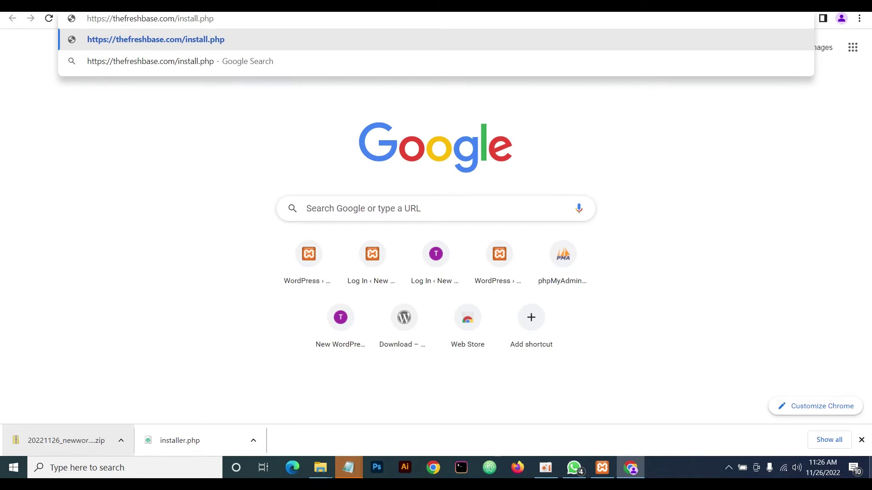
# Copy installer.php's exact name from File Manager and correct the address to thefreshbase.com/installer.php
pyautogui.hotkey('ctrl', 'Tab')
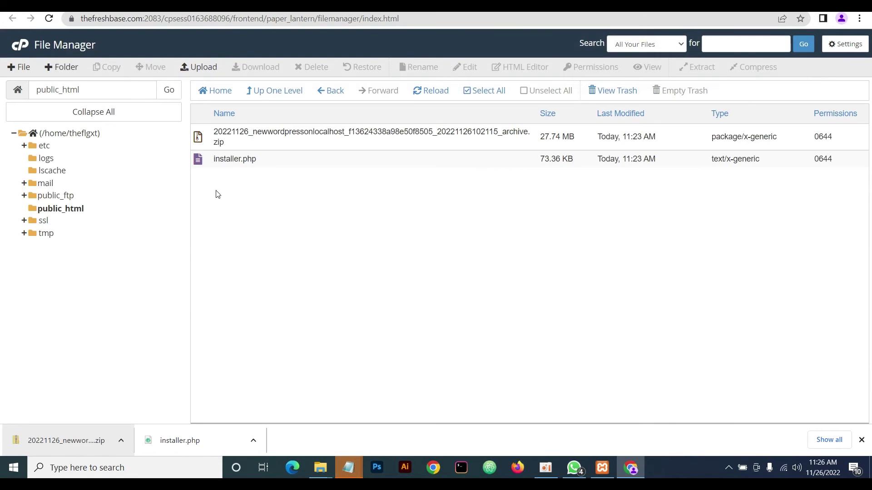
pyautogui.rightClick(235, 163)
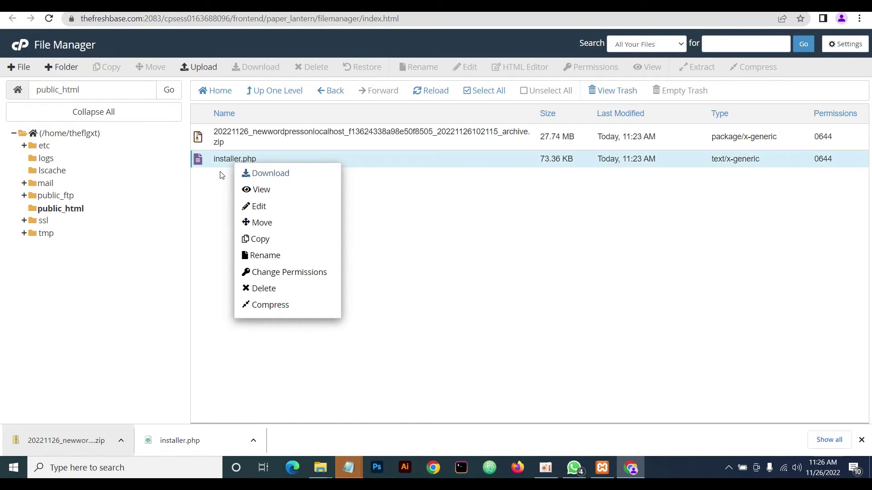
pyautogui.click(263, 255)
pyautogui.tripleClick(365, 238)
pyautogui.hotkey('ctrl', 'c')
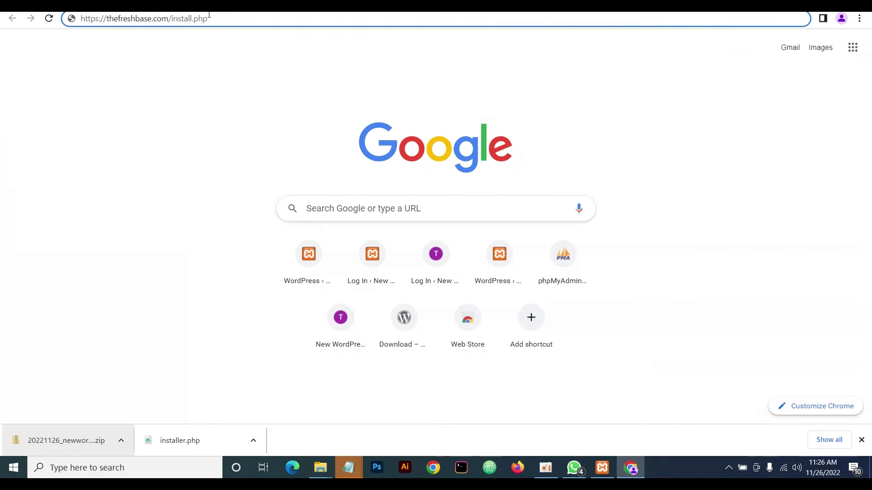
pyautogui.moveTo(208, 18); pyautogui.dragTo(174, 22)
pyautogui.hotkey('ctrl', 'v')
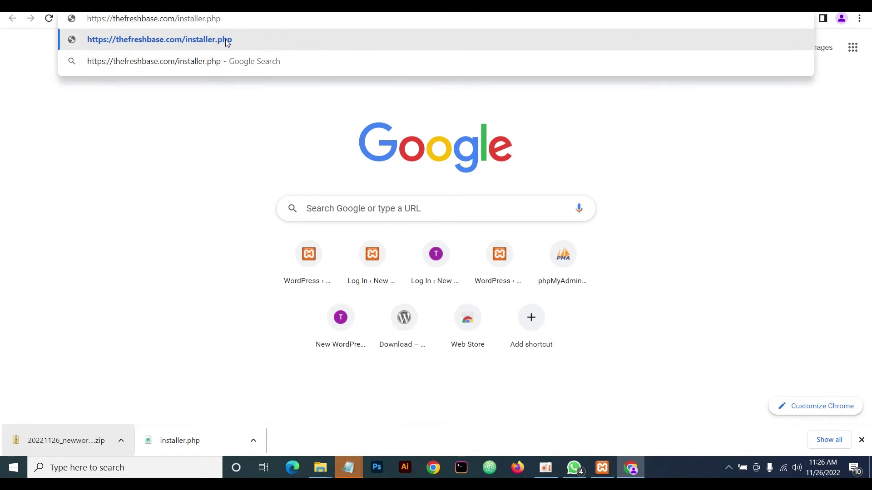
# Load the live site's Duplicator installer and switch it to Advanced setup view
pyautogui.press('Return')
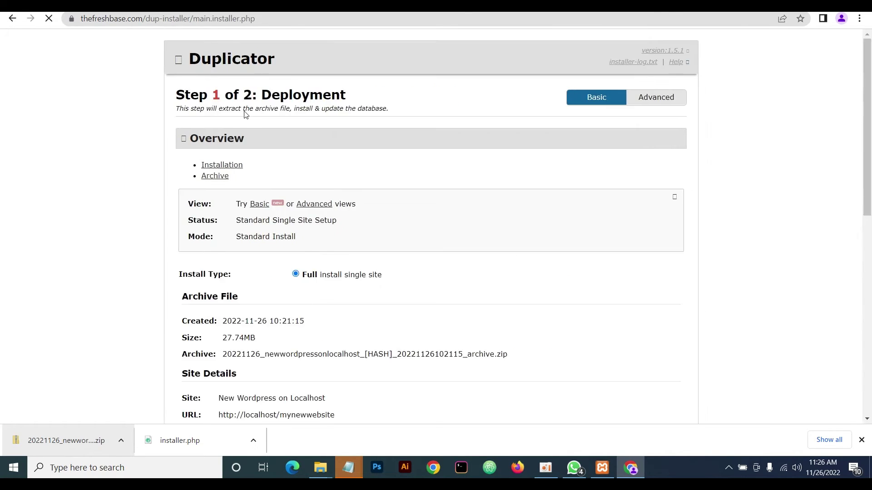
pyautogui.scroll(-5, 246, 115)
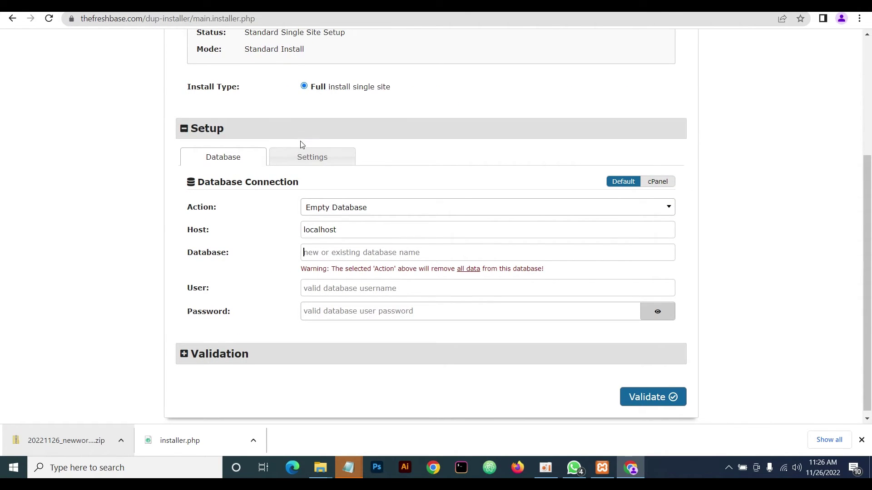
pyautogui.moveTo(869, 305); pyautogui.dragTo(869, 191)
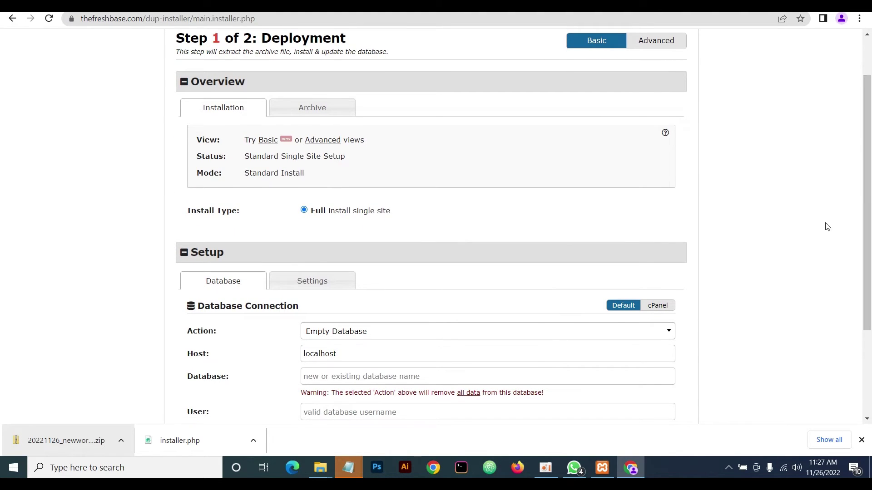
pyautogui.scroll(2, 787, 249)
pyautogui.click(654, 100)
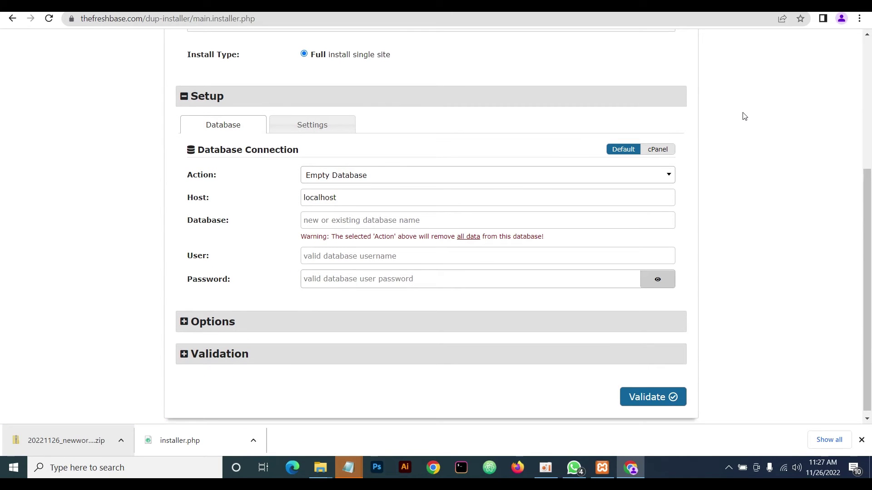
pyautogui.scroll(1, 843, 122)
pyautogui.scroll(-1, 854, 150)
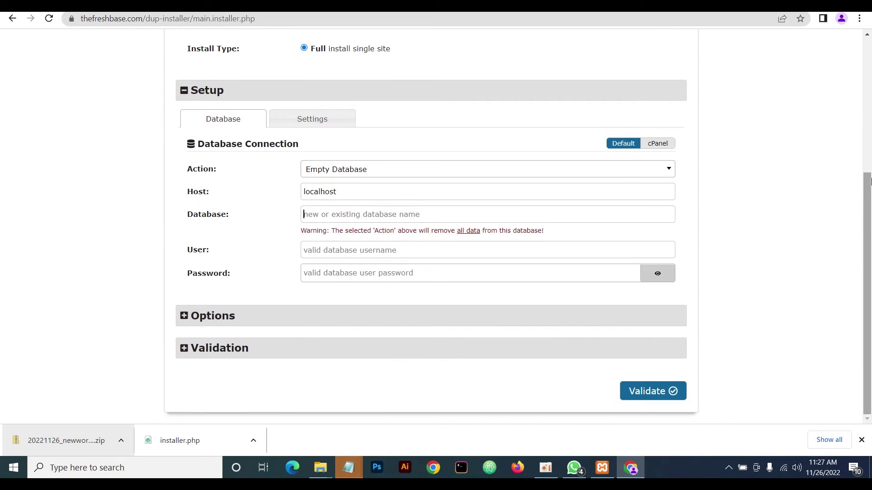
# Paste the database name theflgxt_mywebsite from the notes into the Database field
pyautogui.click(440, 214)
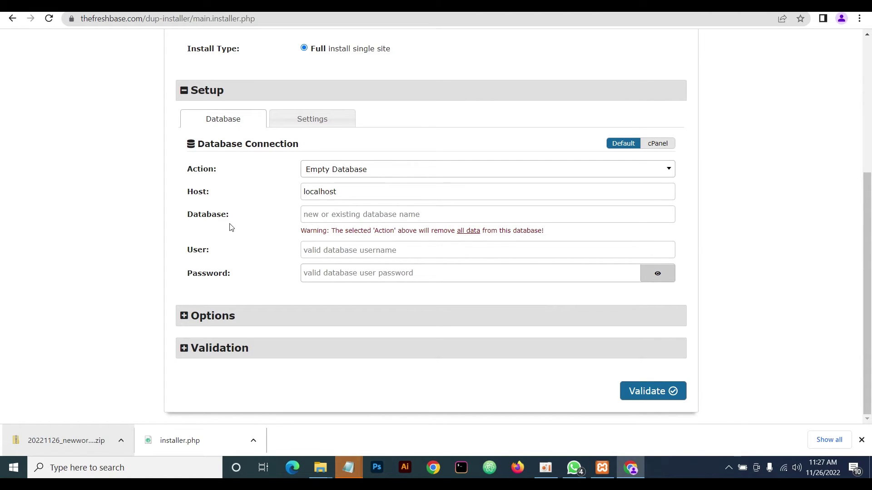
pyautogui.moveTo(342, 467)
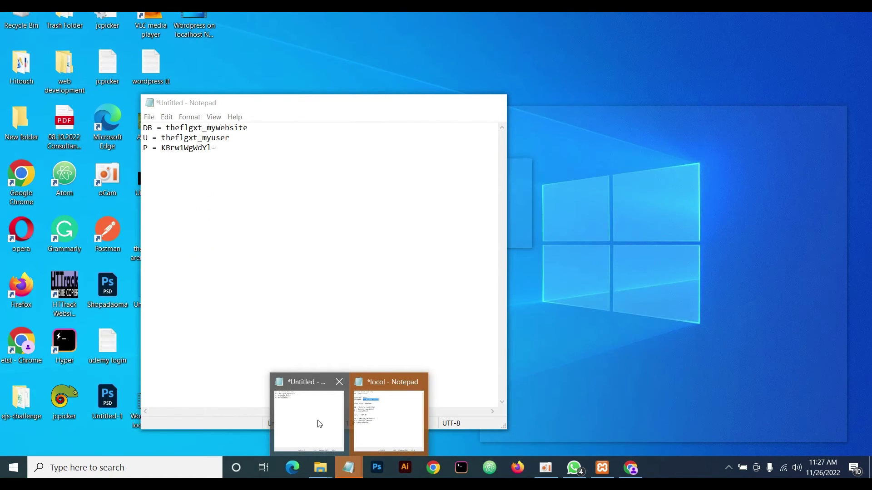
pyautogui.click(320, 423)
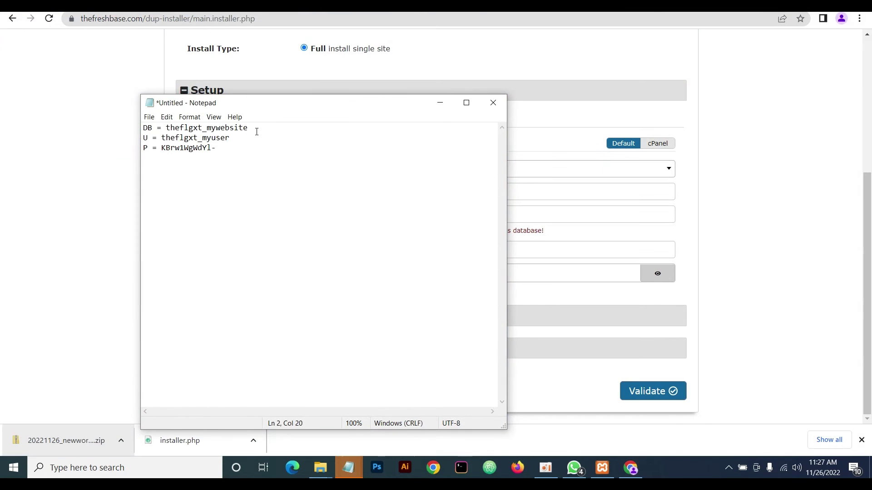
pyautogui.moveTo(253, 129); pyautogui.dragTo(171, 128)
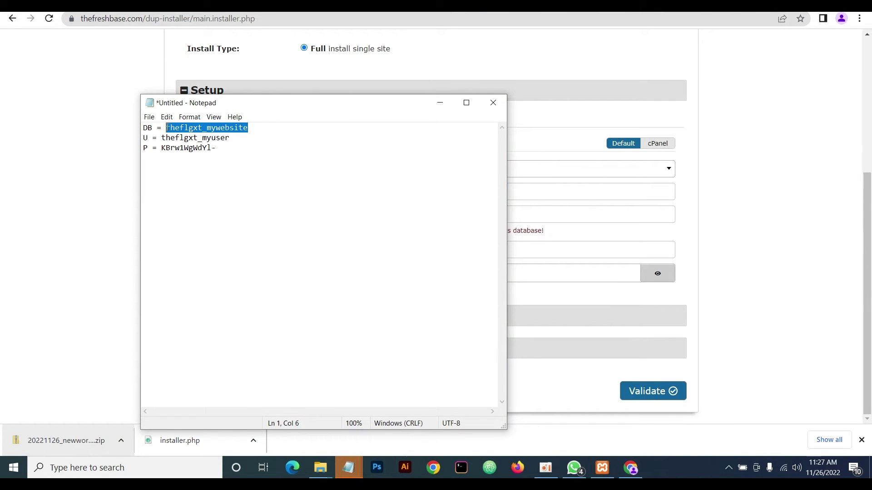
pyautogui.click(775, 201)
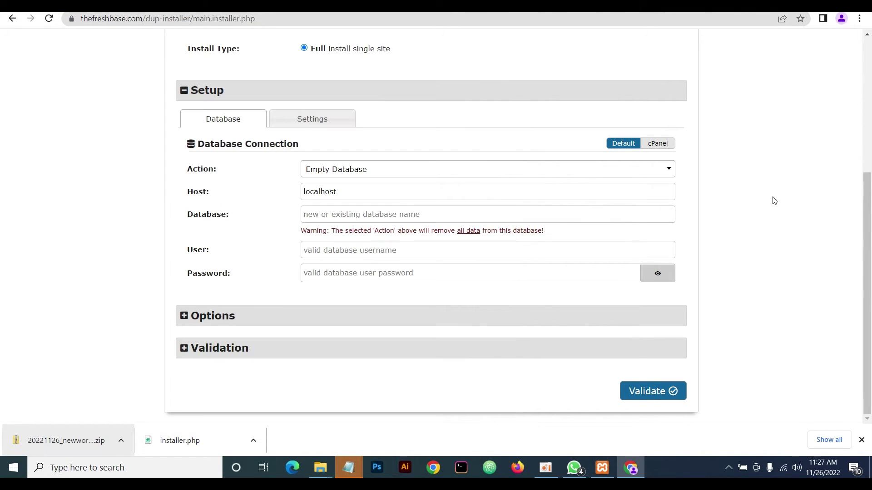
pyautogui.click(342, 215)
pyautogui.write('theflgxt_mywebsite')
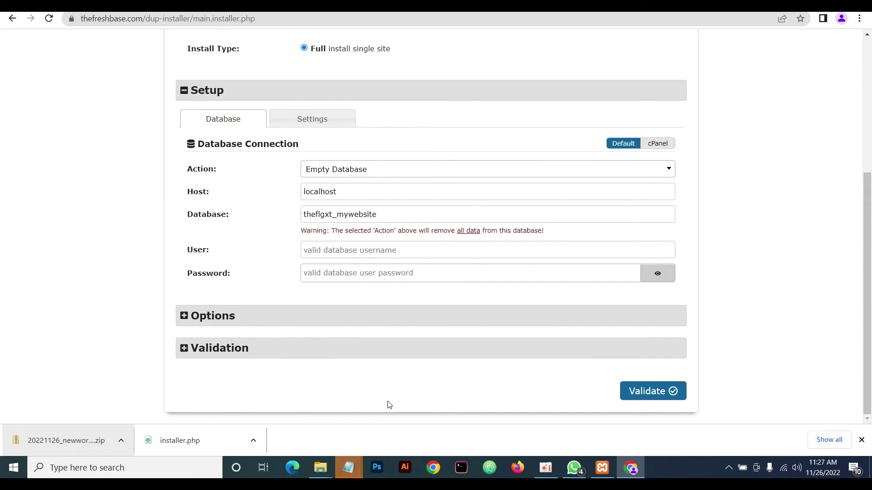
# Paste the database user theflgxt_myuser from the notes into the User field
pyautogui.moveTo(345, 468)
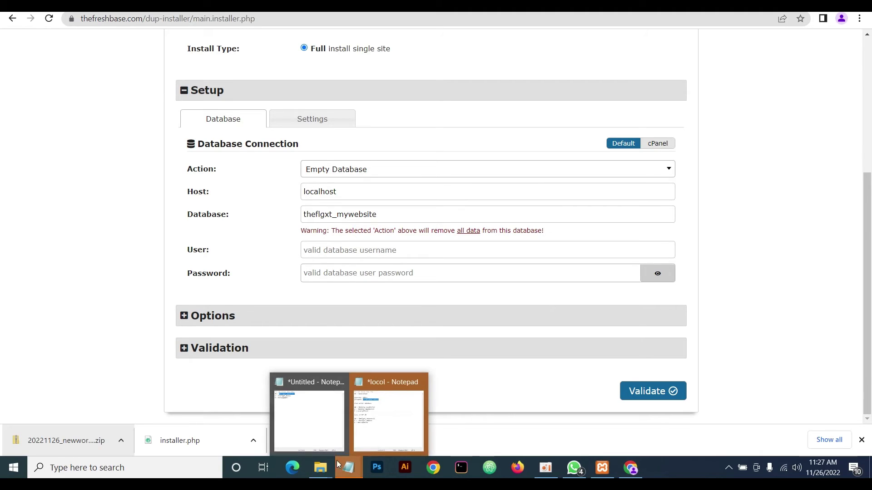
pyautogui.click(293, 415)
pyautogui.moveTo(233, 139); pyautogui.dragTo(162, 138)
pyautogui.hotkey('ctrl', 'c')
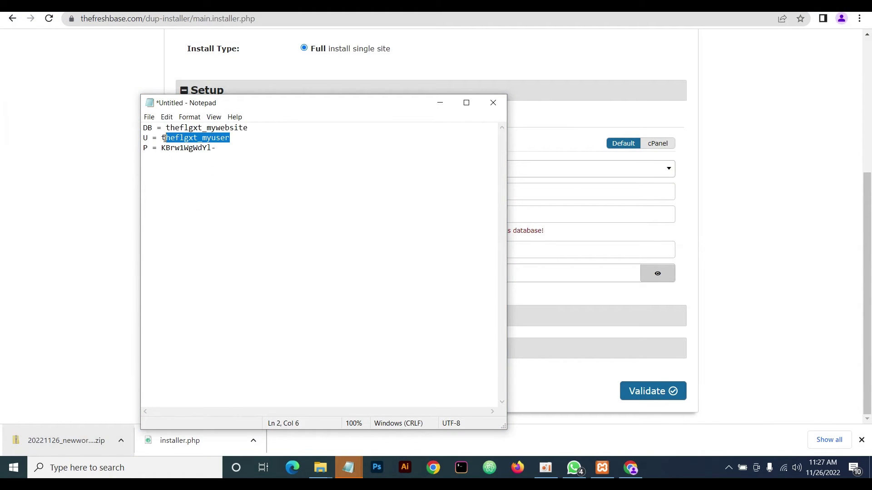
pyautogui.click(807, 257)
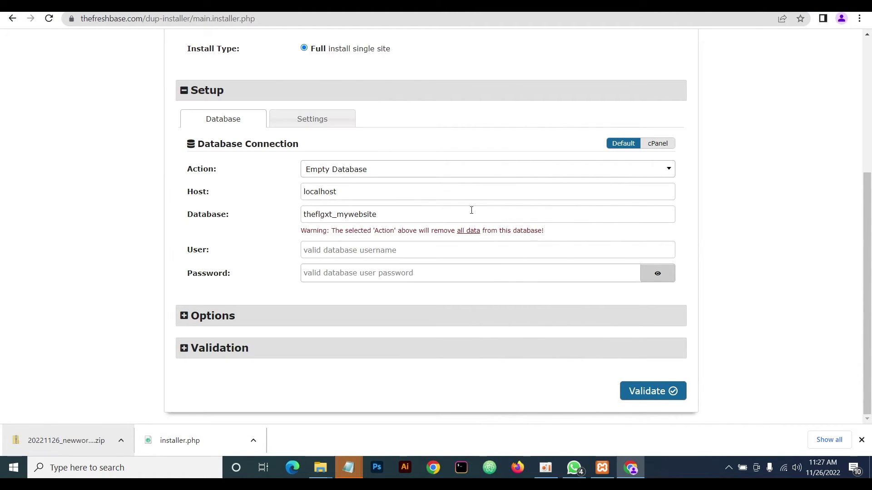
pyautogui.click(347, 255)
pyautogui.hotkey('ctrl', 'v')
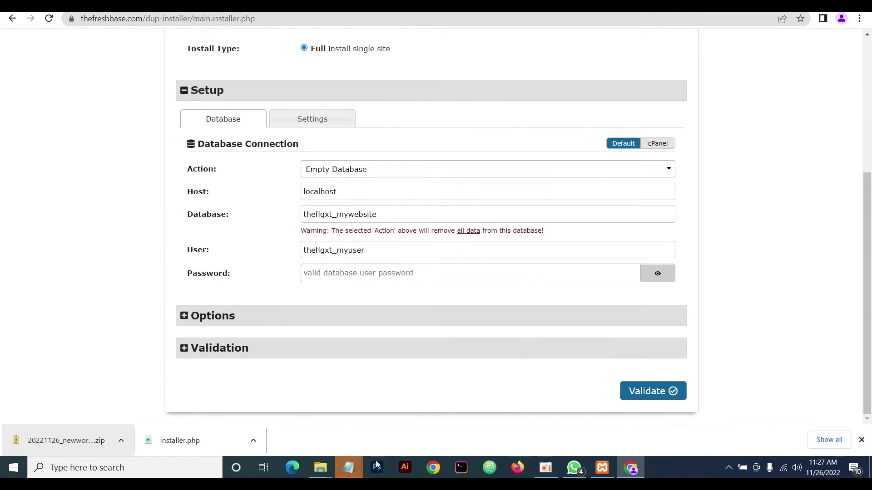
# Paste the database password from the notes and keep Empty Database as the action
pyautogui.moveTo(349, 470)
pyautogui.click(321, 431)
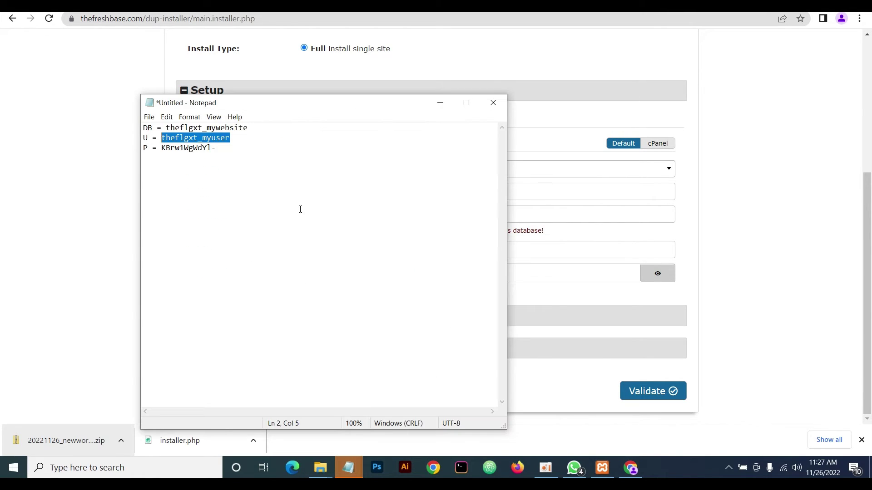
pyautogui.moveTo(217, 148); pyautogui.dragTo(164, 148)
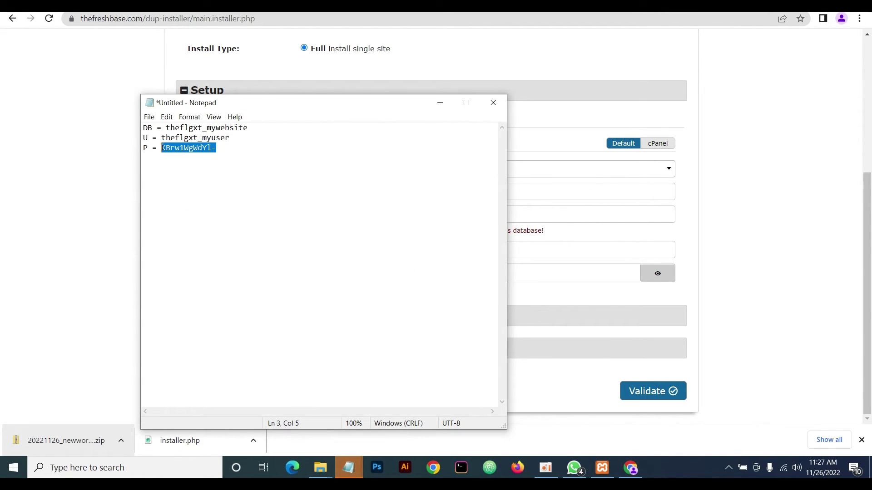
pyautogui.click(717, 239)
pyautogui.click(315, 275)
pyautogui.hotkey('ctrl', 'v')
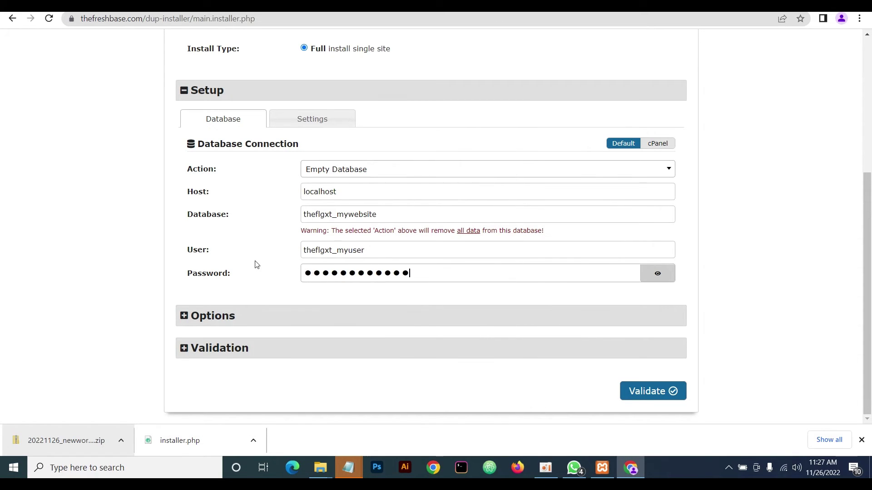
pyautogui.click(339, 171)
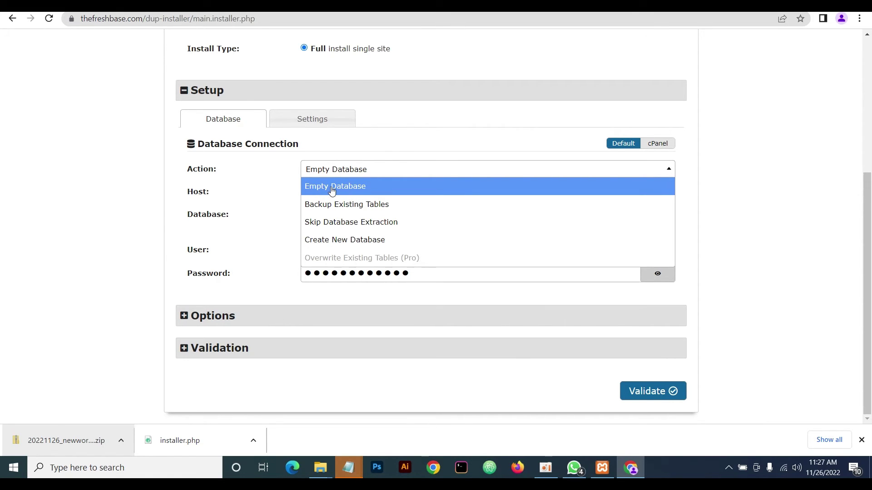
pyautogui.click(254, 187)
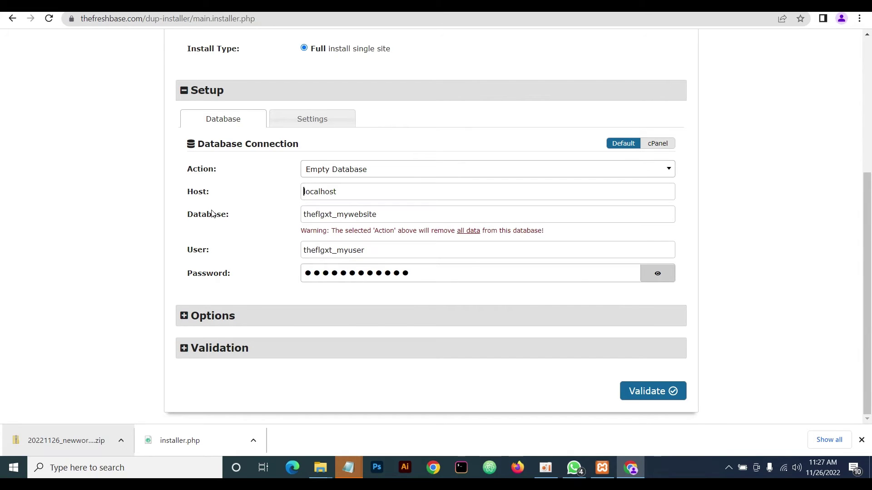
# Validate the installer settings and inspect the PHP 8.1.12 to 7.4.33 version-mismatch notice
pyautogui.click(648, 393)
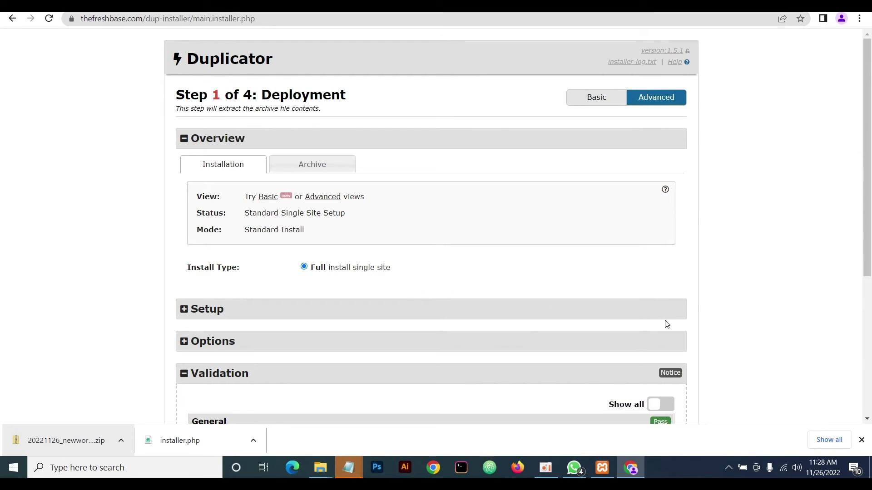
pyautogui.scroll(-5, 550, 299)
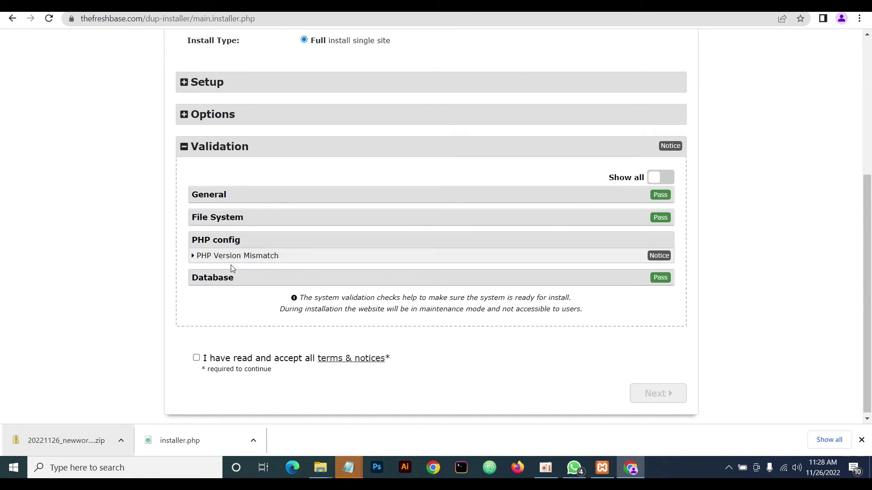
pyautogui.click(288, 258)
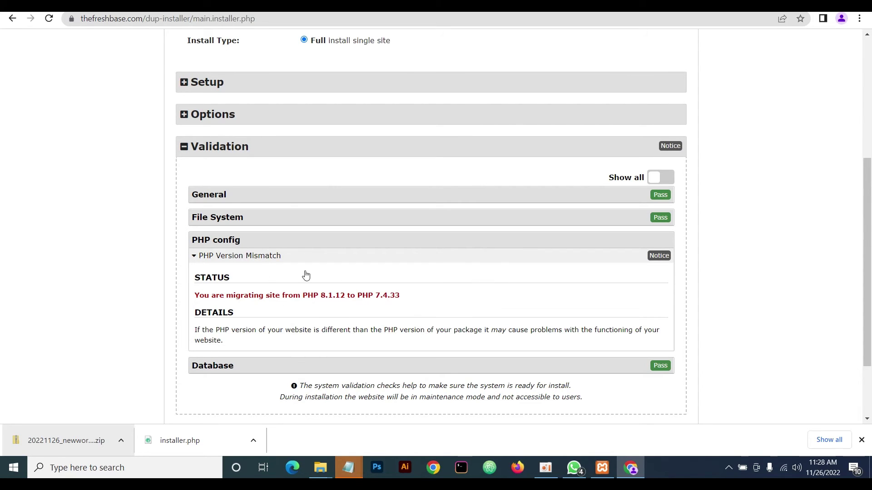
pyautogui.click(255, 256)
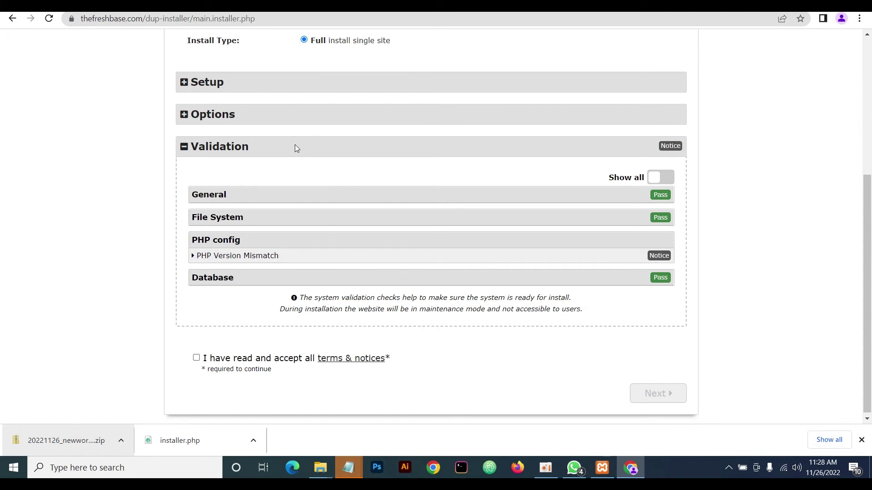
pyautogui.hotkey('ctrl', 'Tab')
# Find the PHP Selector with a 'ph' search and leave the current PHP version at 7.4
pyautogui.scroll(-5, 396, 191)
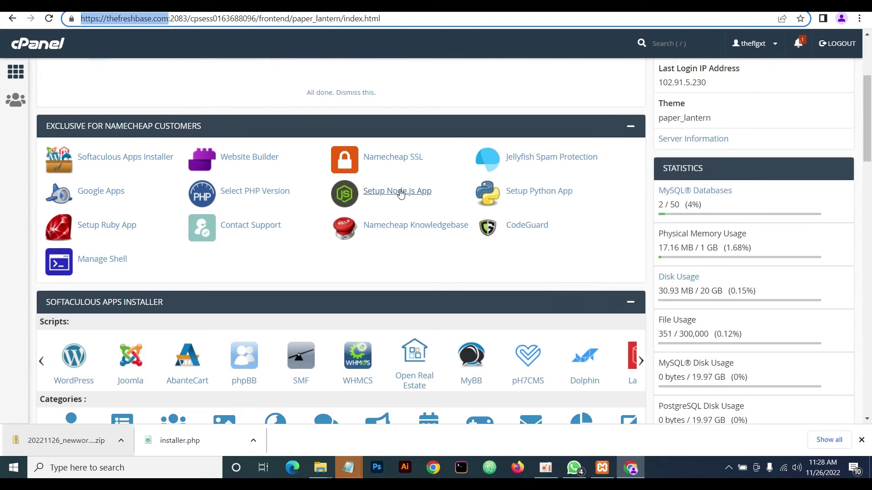
pyautogui.scroll(2, 393, 185)
pyautogui.scroll(-3, 394, 179)
pyautogui.scroll(7, 393, 180)
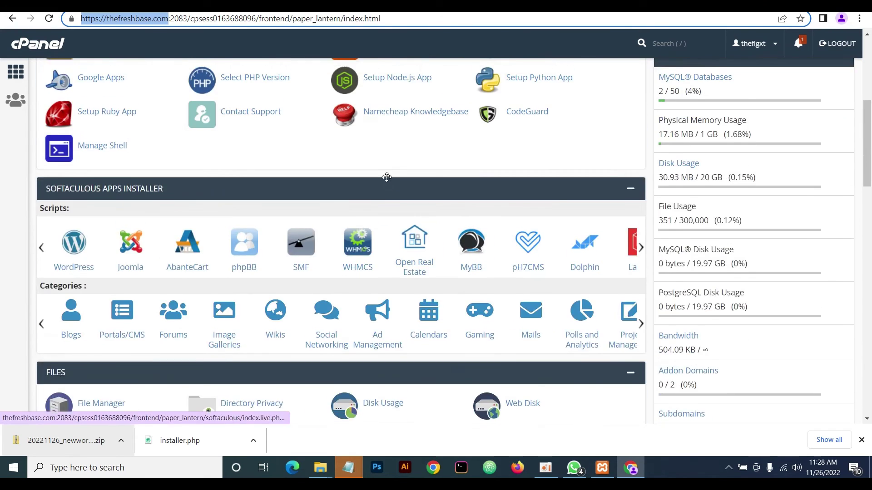
pyautogui.click(222, 111)
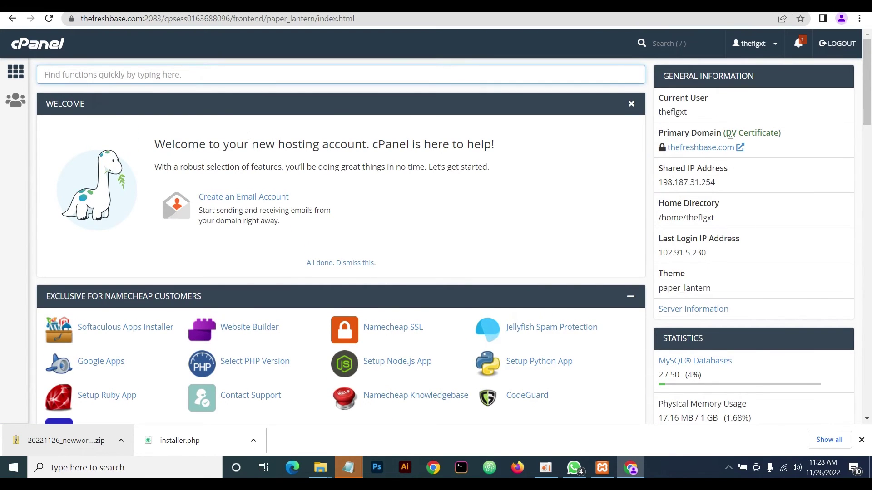
pyautogui.write('php')
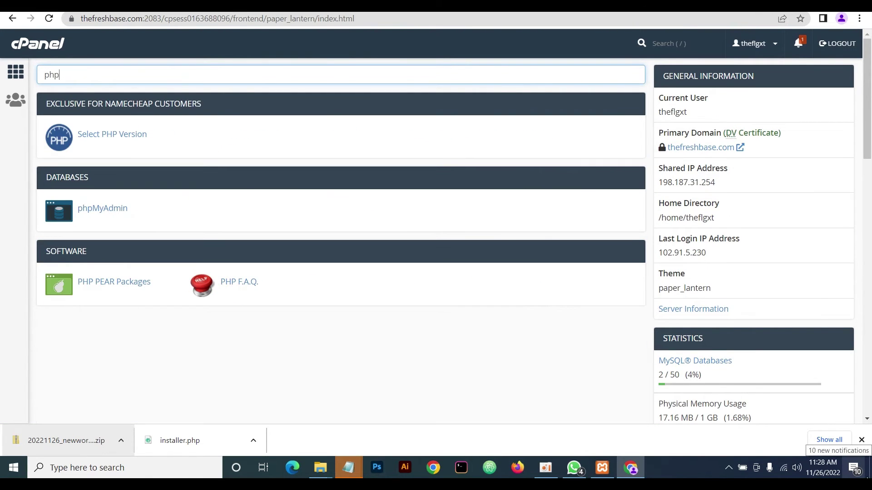
pyautogui.click(124, 135)
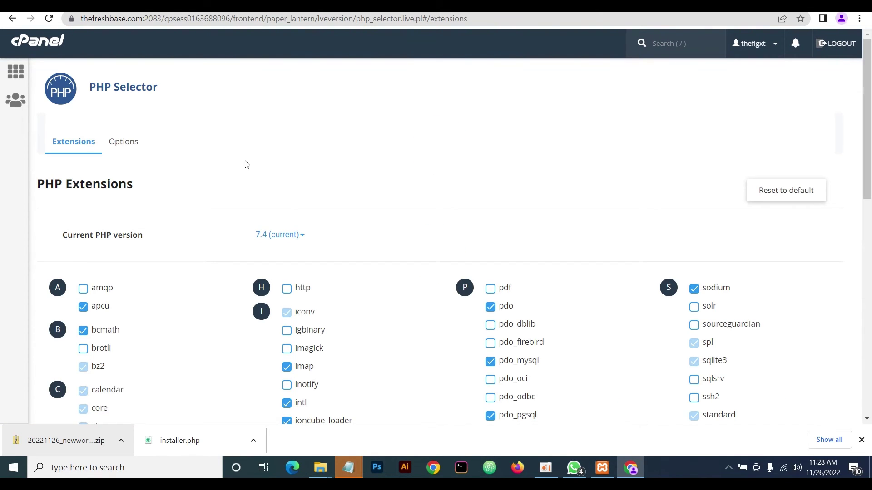
pyautogui.click(303, 236)
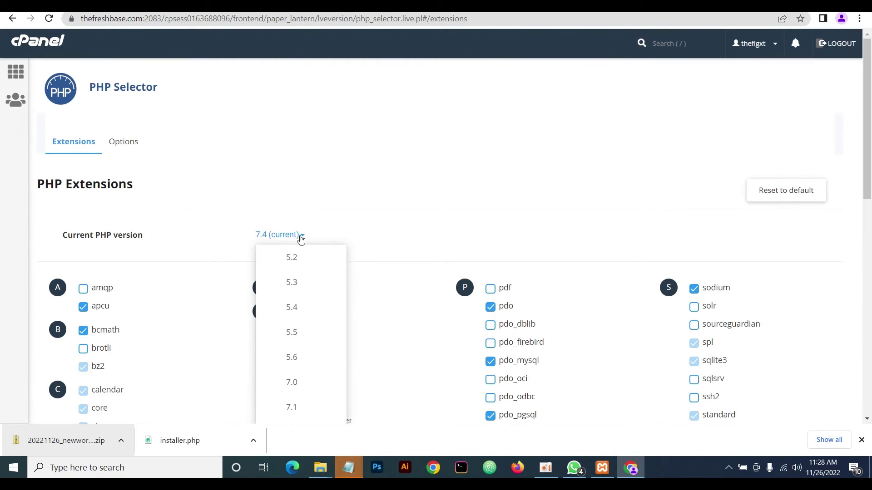
pyautogui.scroll(-4, 293, 354)
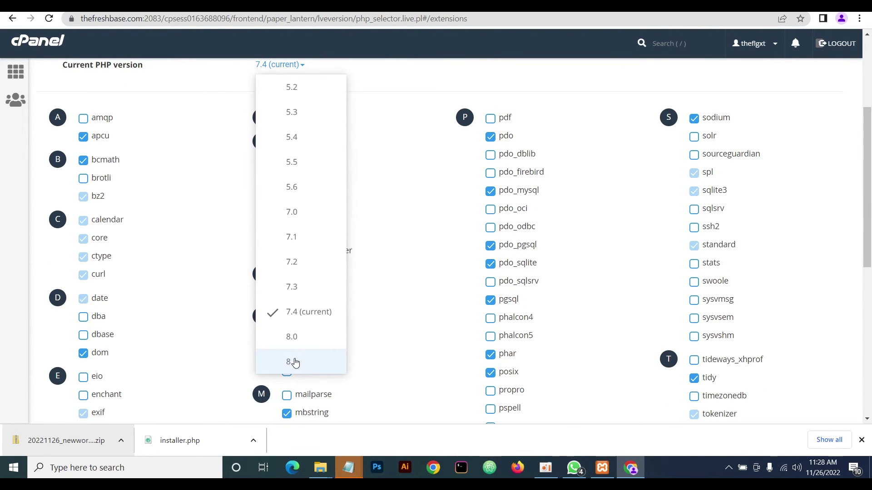
pyautogui.scroll(4, 298, 354)
pyautogui.click(352, 232)
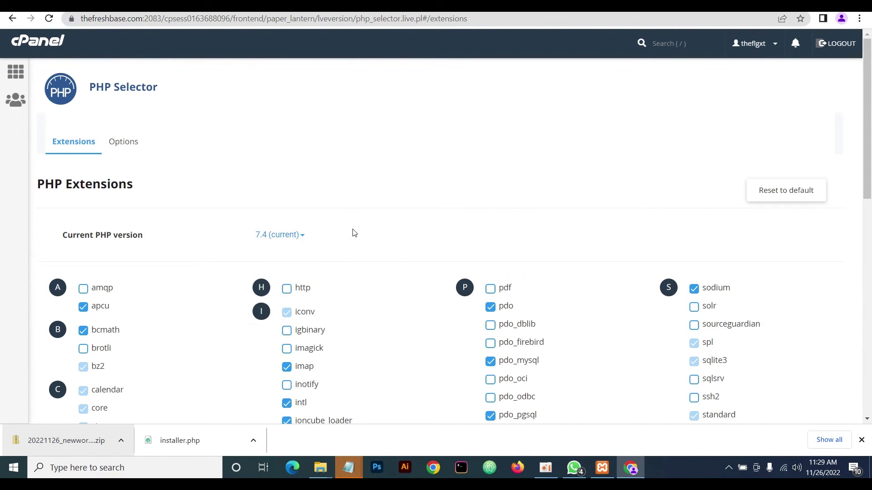
pyautogui.scroll(-13, 349, 254)
pyautogui.scroll(13, 348, 271)
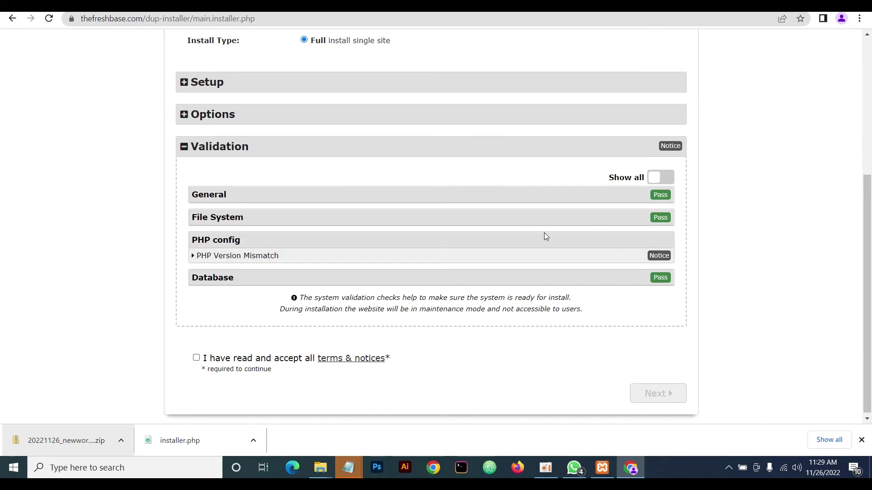
# Accept the terms and notices, start the install and confirm it in Install Confirmation
pyautogui.scroll(-1, 734, 241)
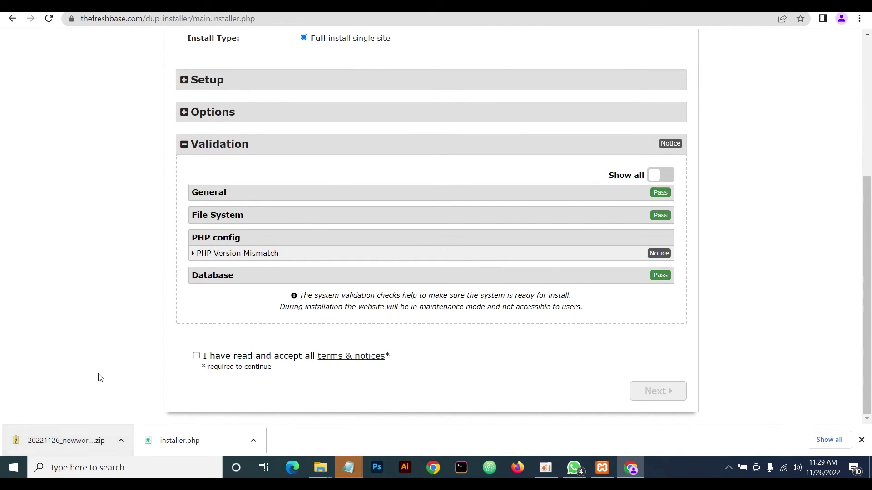
pyautogui.click(196, 355)
pyautogui.scroll(4, 672, 367)
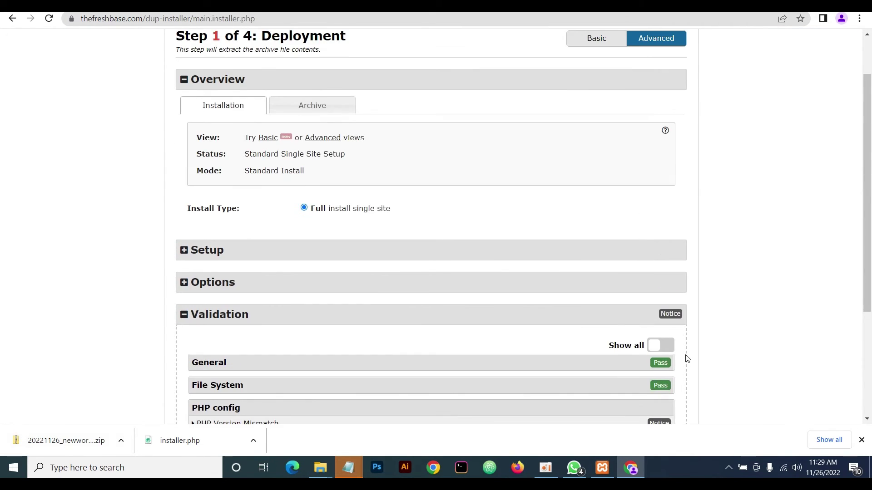
pyautogui.scroll(-4, 687, 359)
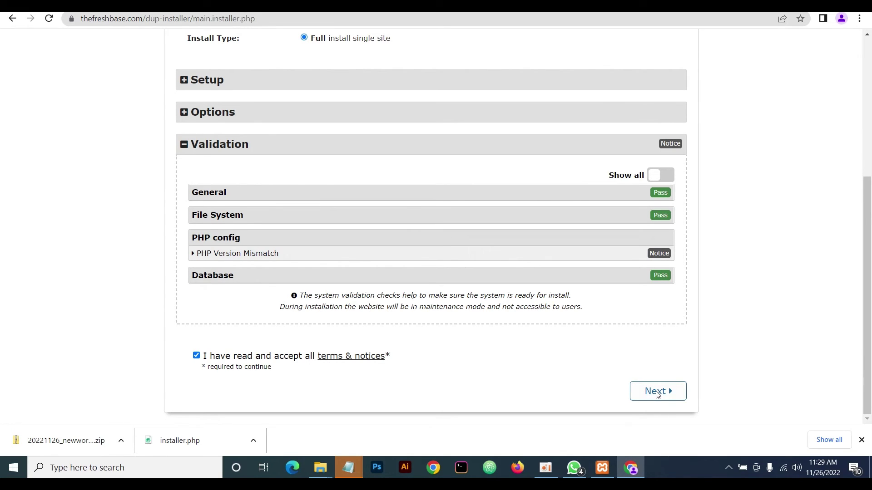
pyautogui.click(656, 391)
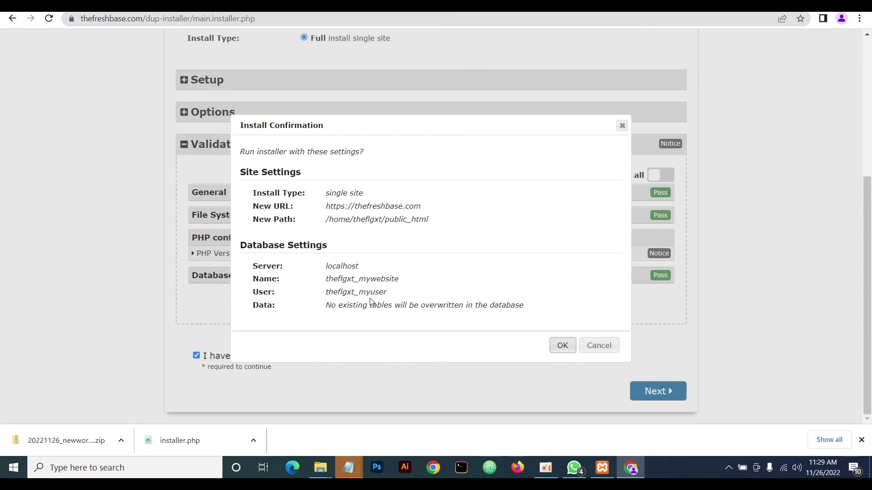
pyautogui.click(563, 347)
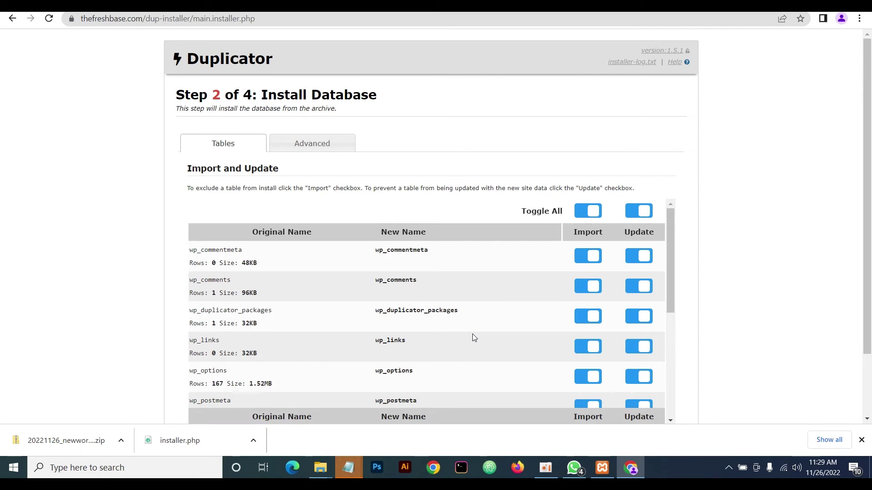
pyautogui.scroll(-6, 472, 334)
pyautogui.scroll(-1, 621, 191)
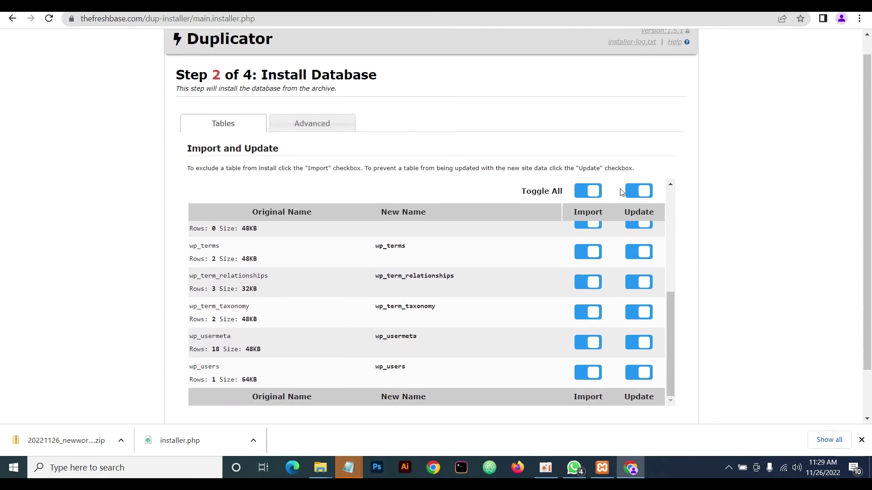
pyautogui.scroll(-1, 622, 192)
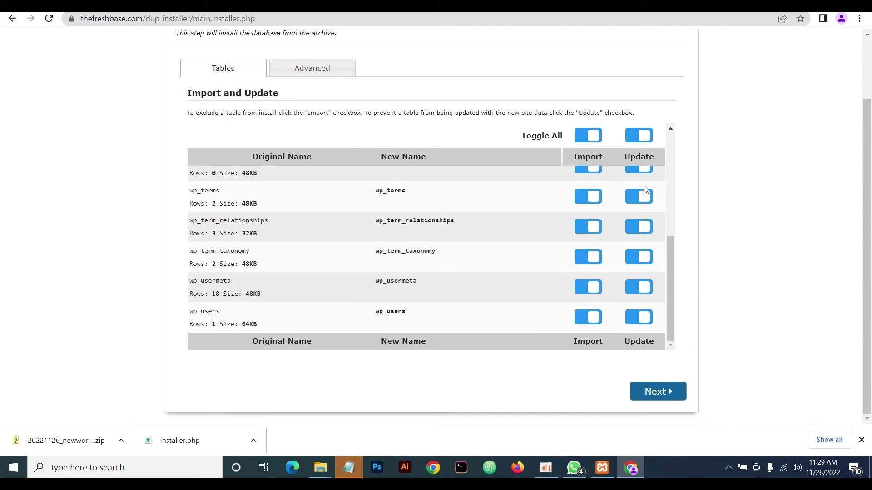
pyautogui.click(669, 388)
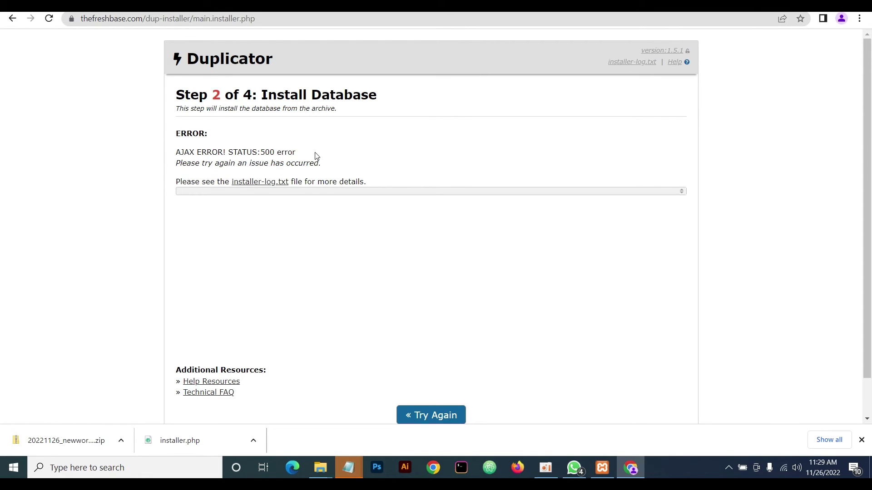
pyautogui.scroll(-1, 317, 156)
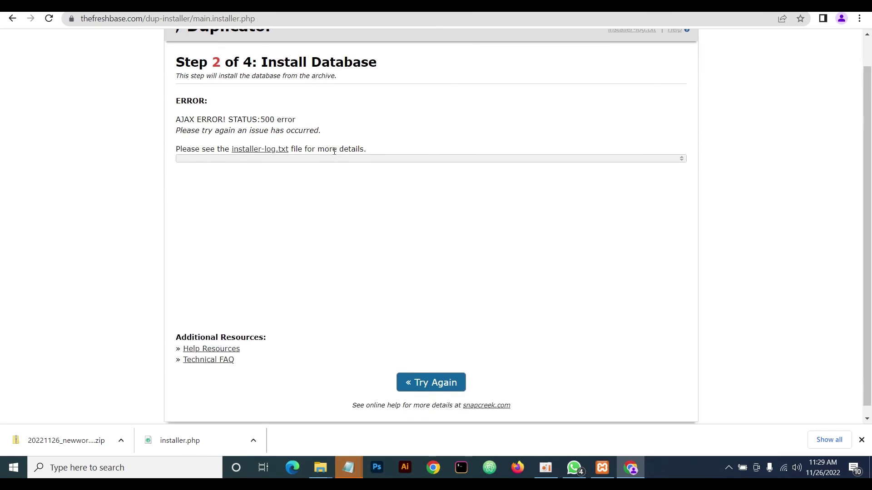
pyautogui.click(425, 376)
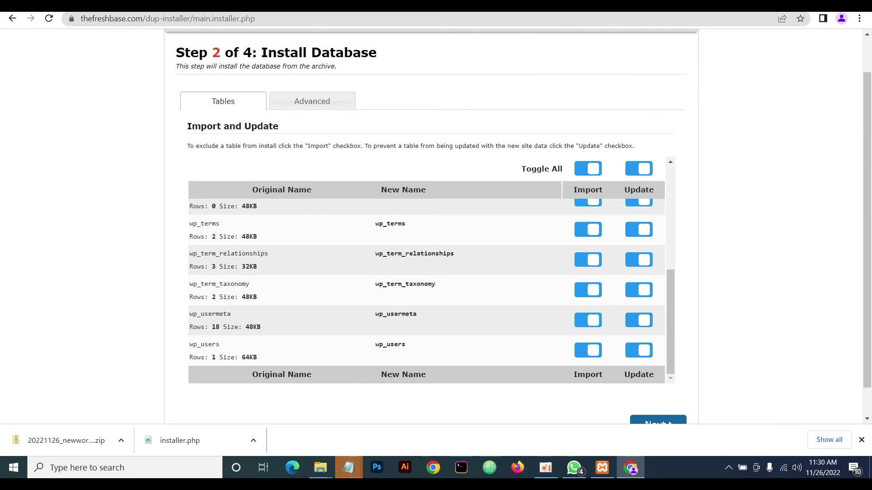
pyautogui.hotkey('ctrl', 'Tab')
pyautogui.click(435, 91)
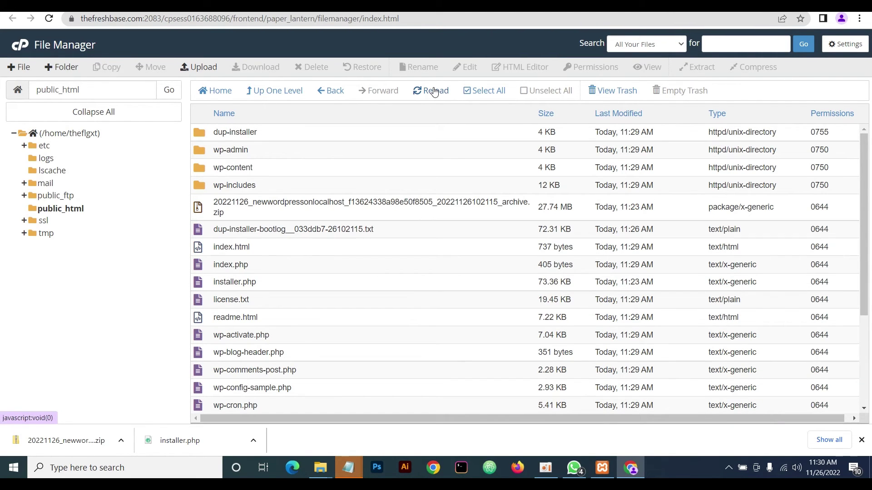
pyautogui.hotkey('ctrl', 'Tab')
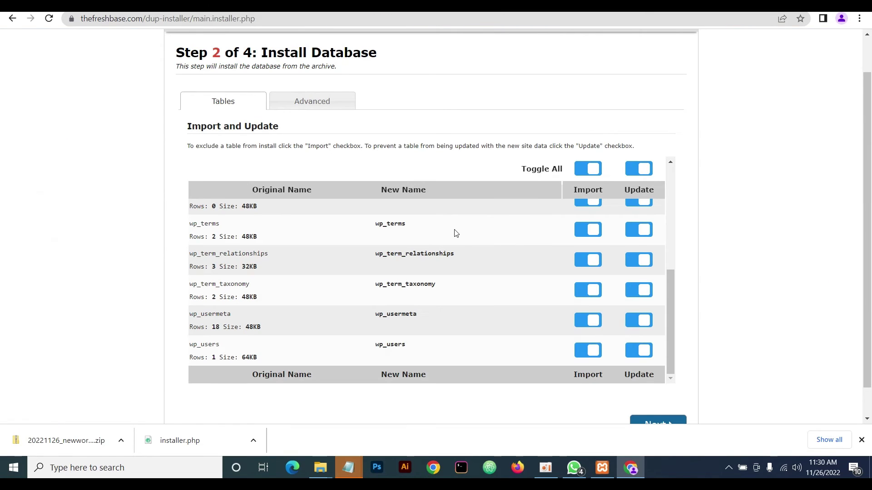
# Continue past Step 2's database table list to Step 3 Update Data
pyautogui.scroll(5, 368, 165)
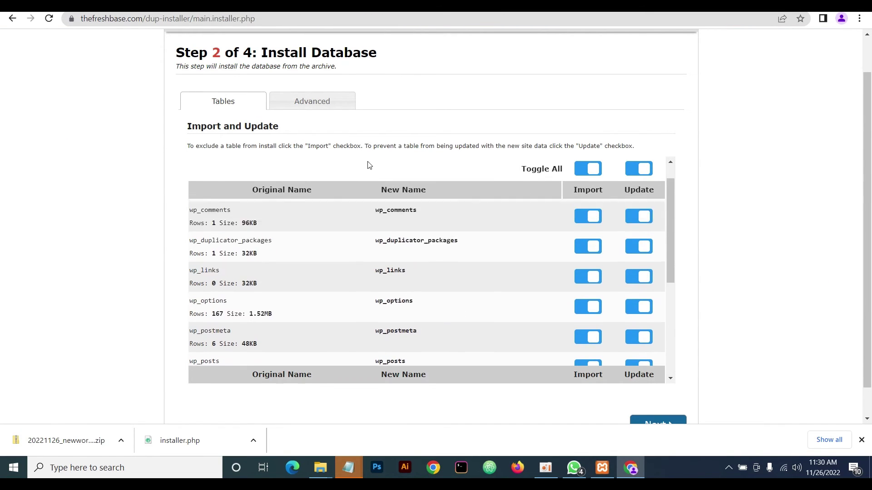
pyautogui.scroll(-4, 409, 190)
pyautogui.scroll(-3, 409, 189)
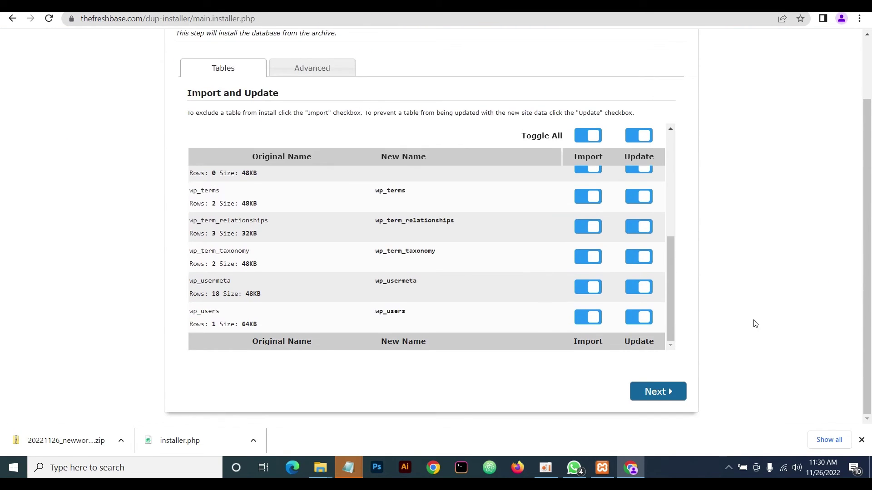
pyautogui.click(652, 390)
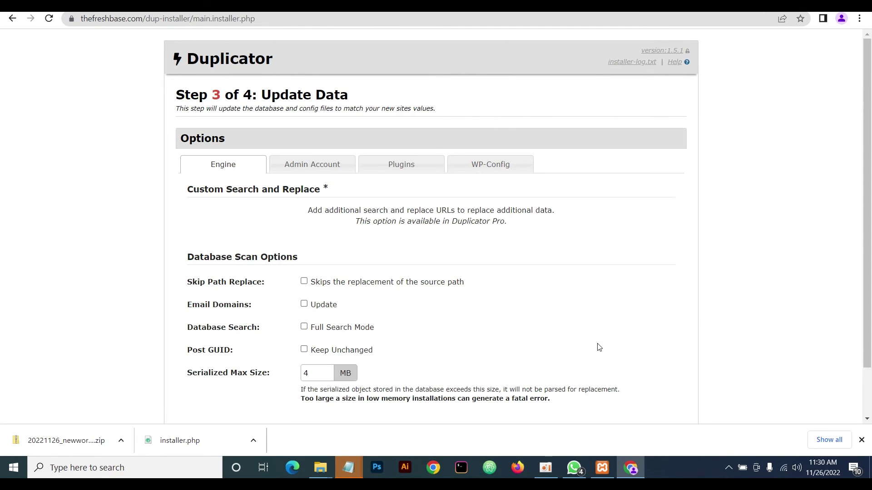
# Review the Admin Account, Plugins, WP-Config and Engine options, then run the data update with defaults
pyautogui.scroll(-2, 535, 317)
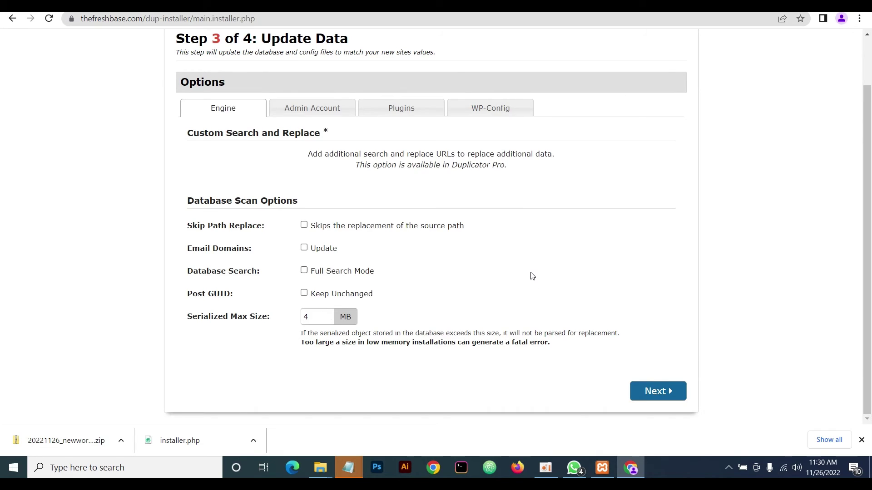
pyautogui.scroll(2, 532, 275)
pyautogui.scroll(-2, 532, 275)
pyautogui.click(299, 110)
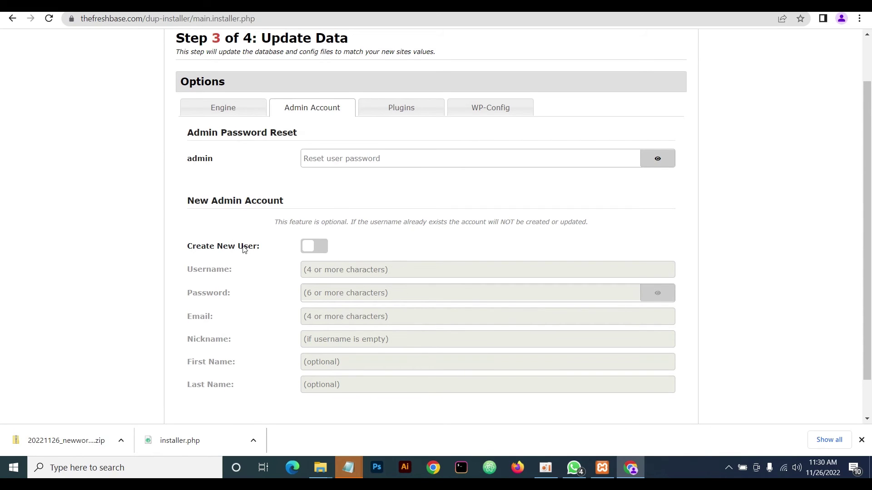
pyautogui.scroll(-1, 252, 217)
pyautogui.scroll(2, 337, 208)
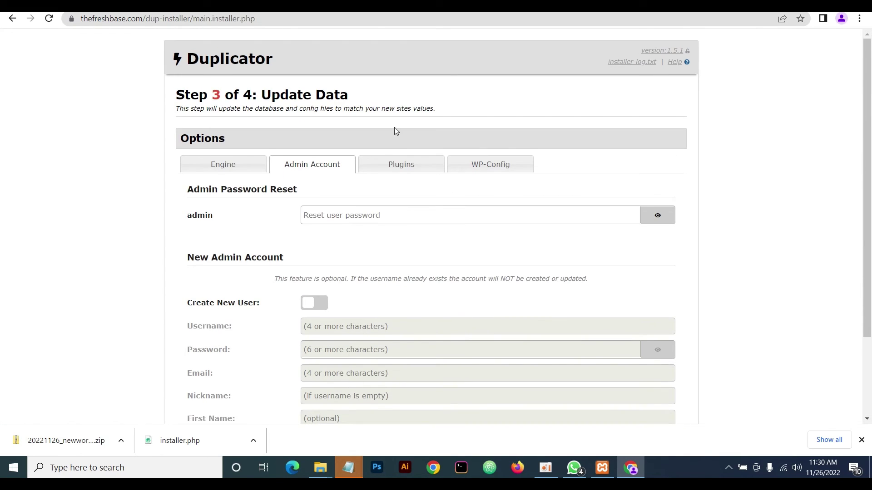
pyautogui.click(402, 168)
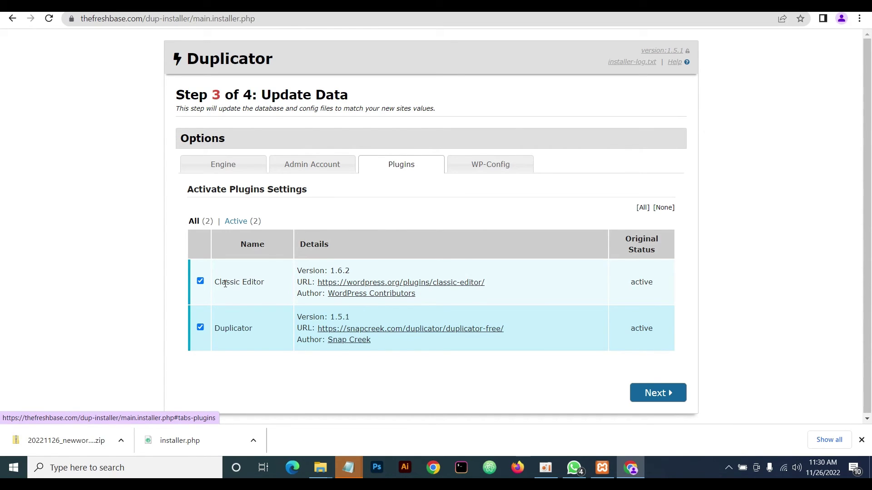
pyautogui.click(489, 168)
pyautogui.click(228, 165)
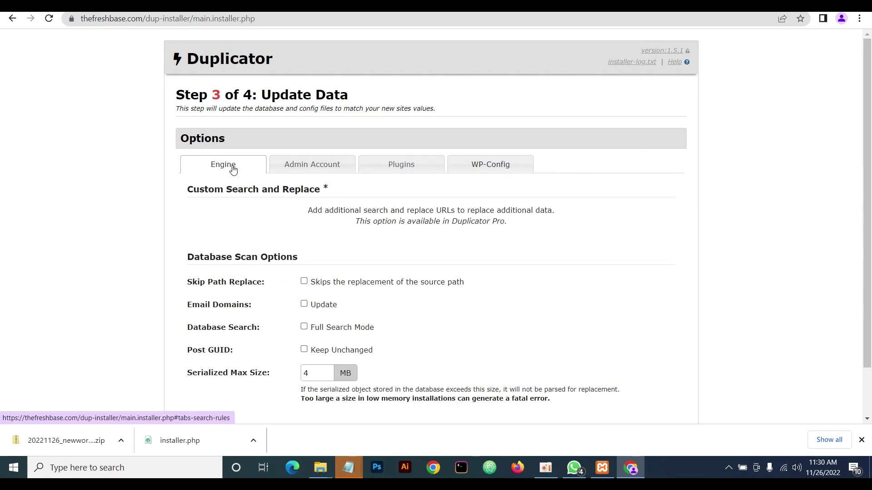
pyautogui.scroll(-1, 454, 258)
pyautogui.click(659, 391)
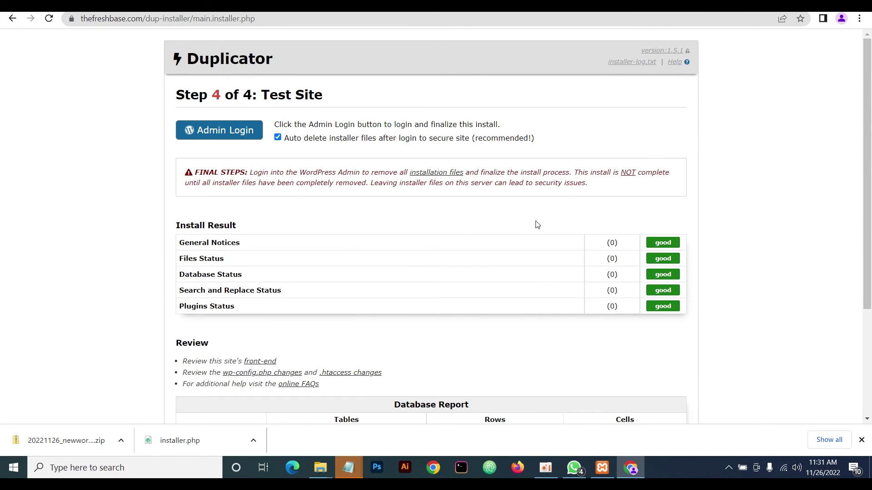
# Scroll through the all-good Step 4 results, then follow Admin Login to the live site
pyautogui.scroll(-1, 525, 223)
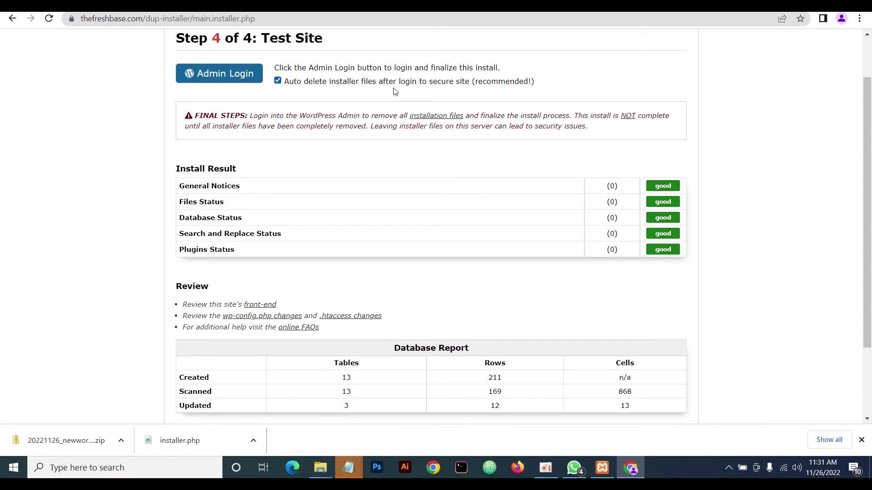
pyautogui.click(219, 78)
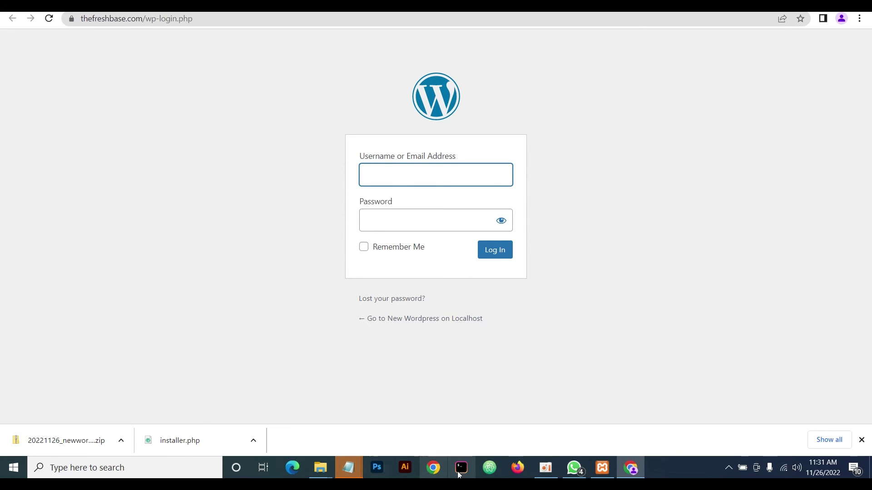
# Log into the live WordPress admin with the saved Admin username and the password from the notes
pyautogui.click(348, 474)
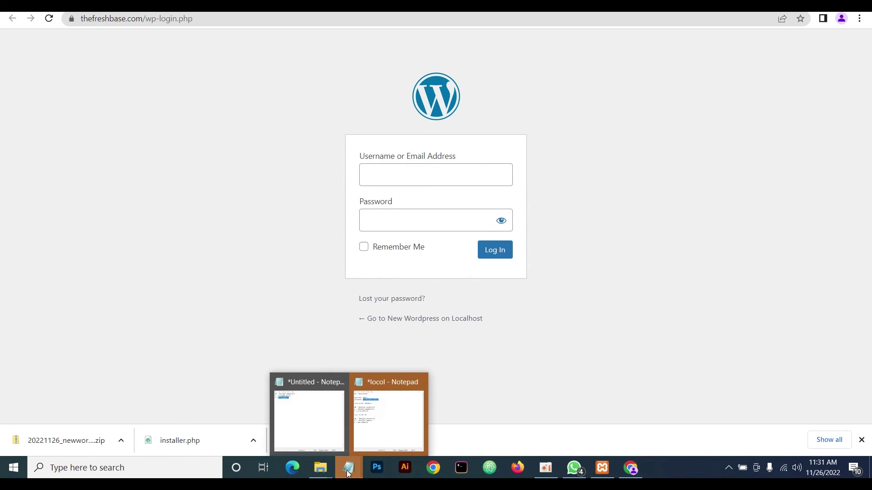
pyautogui.click(372, 172)
pyautogui.click(435, 208)
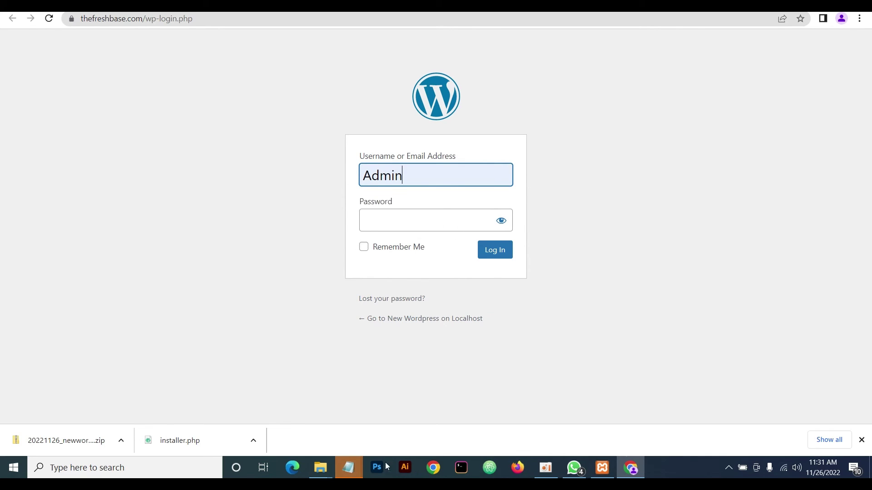
pyautogui.click(348, 468)
pyautogui.click(380, 425)
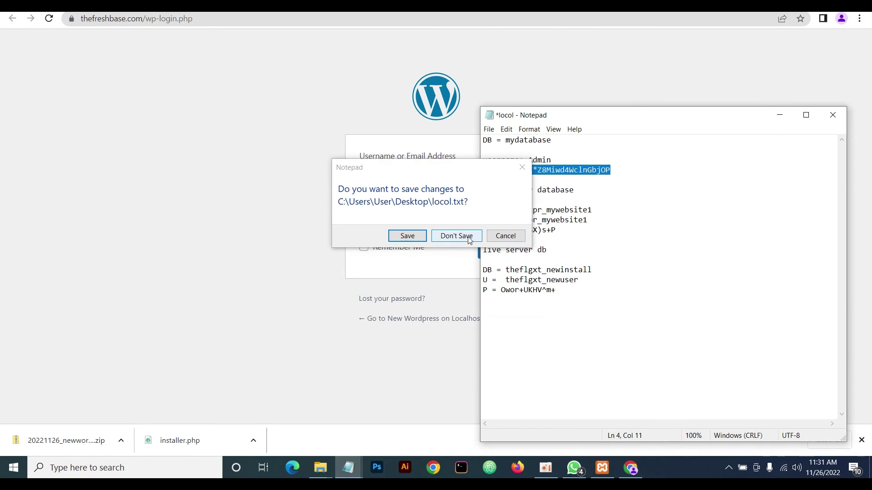
pyautogui.click(503, 238)
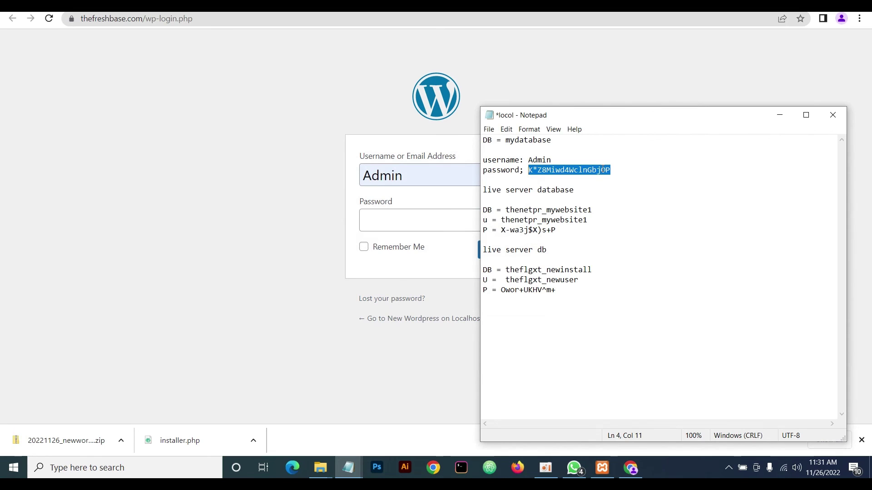
pyautogui.click(778, 115)
pyautogui.click(372, 220)
pyautogui.hotkey('ctrl', 'v')
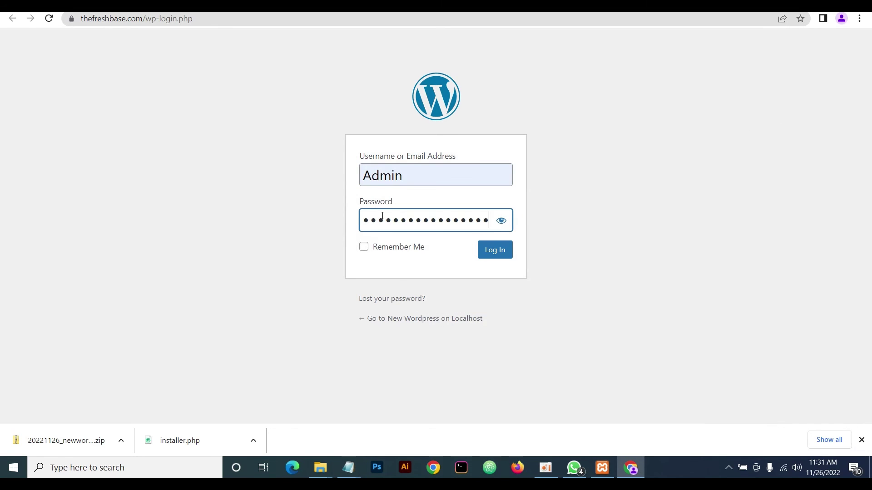
pyautogui.click(500, 258)
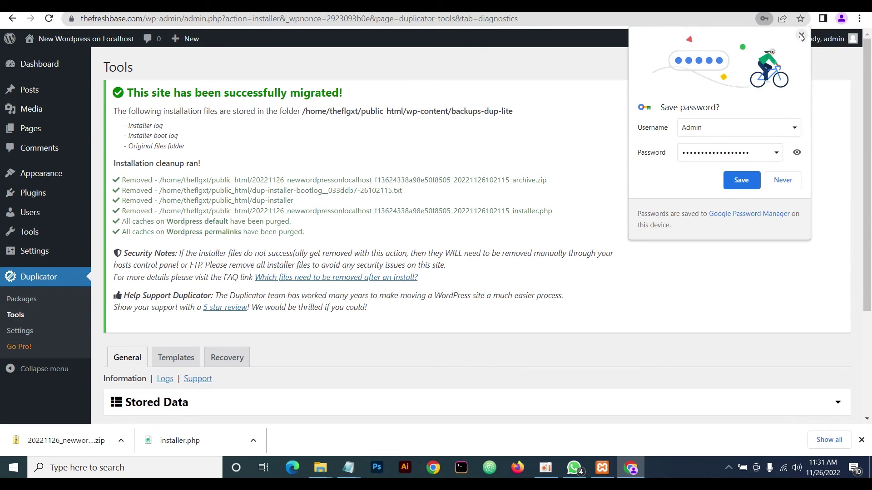
# Dismiss the save-password offer and check the migrated test post from All Posts in a new tab
pyautogui.click(801, 35)
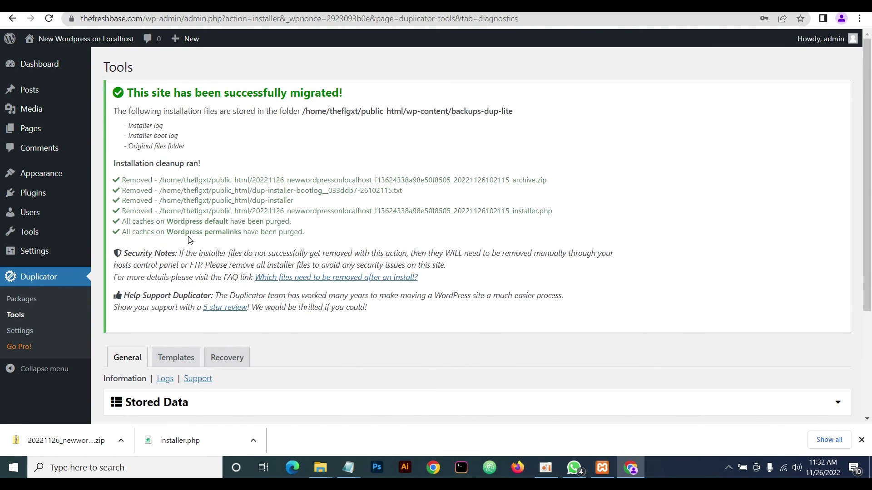
pyautogui.scroll(-2, 444, 234)
pyautogui.scroll(-1, 443, 236)
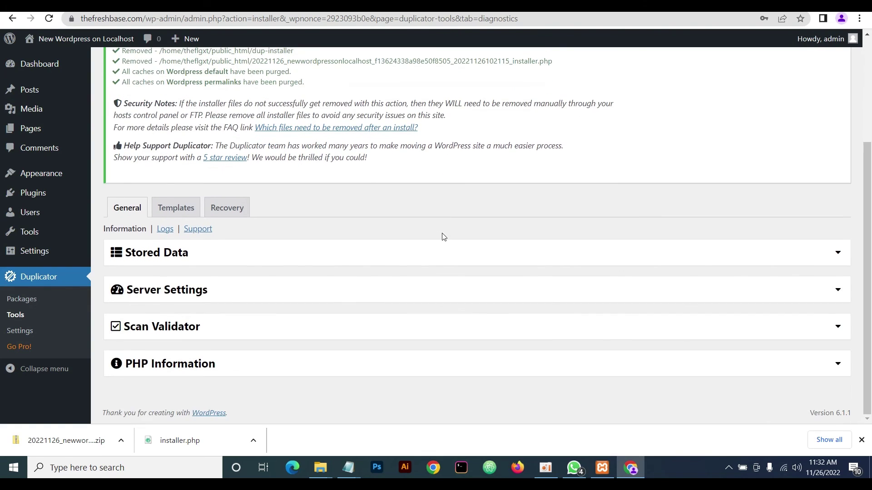
pyautogui.scroll(3, 444, 228)
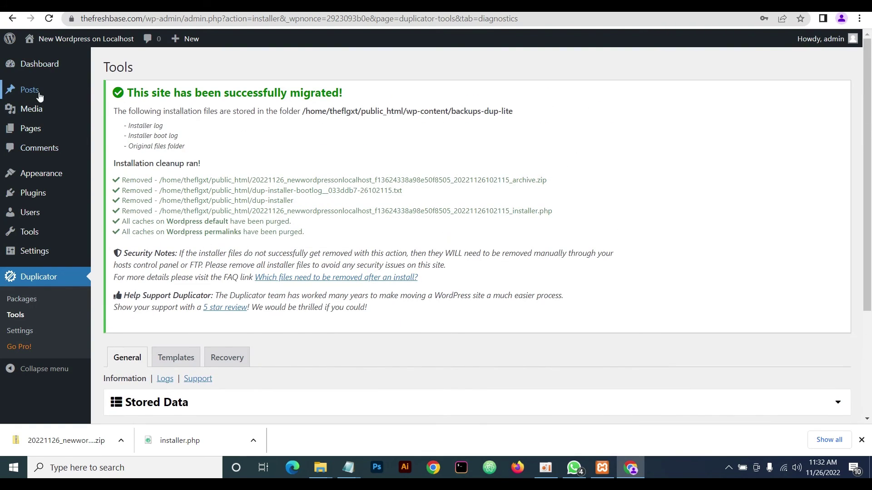
pyautogui.moveTo(29, 90)
pyautogui.click(121, 92)
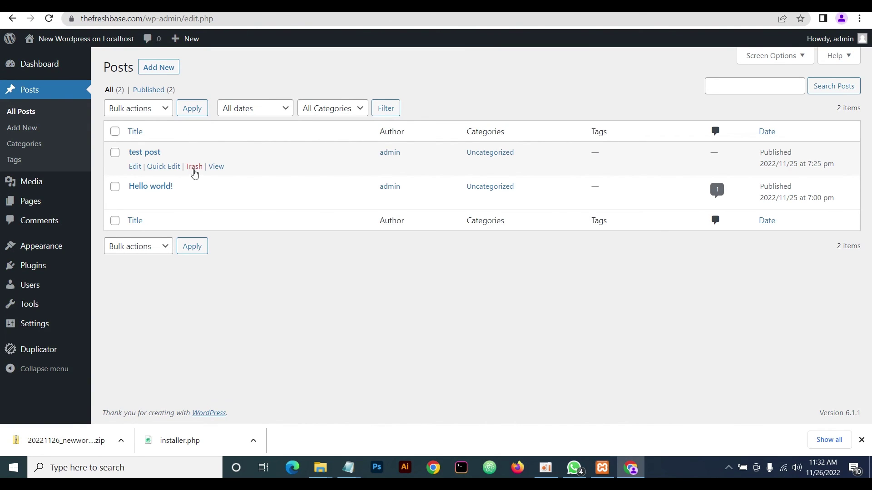
pyautogui.rightClick(216, 166)
pyautogui.click(237, 174)
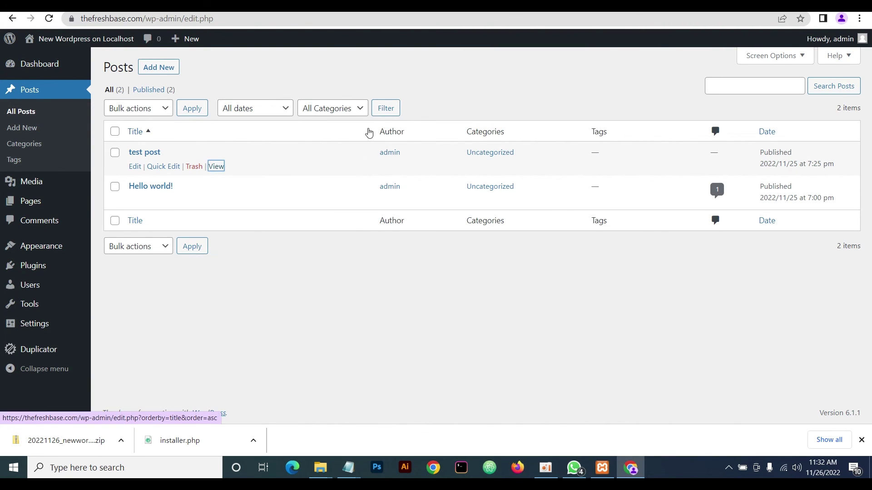
pyautogui.hotkey('ctrl', 'Tab')
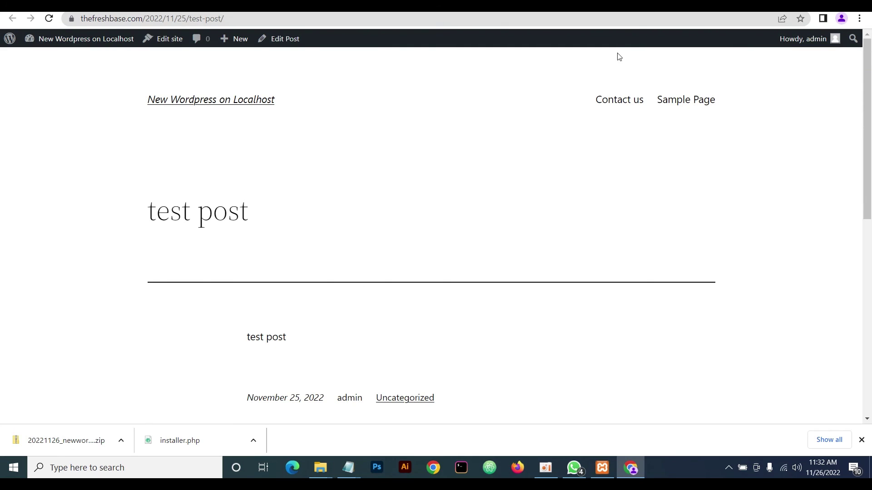
pyautogui.hotkey('ctrl', 'w')
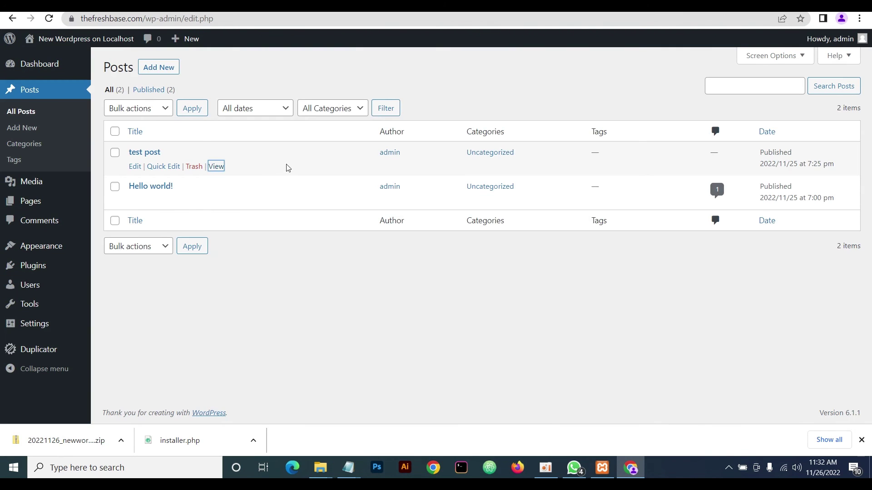
# Check the migrated Contact us page from All Pages in a new tab
pyautogui.moveTo(40, 204)
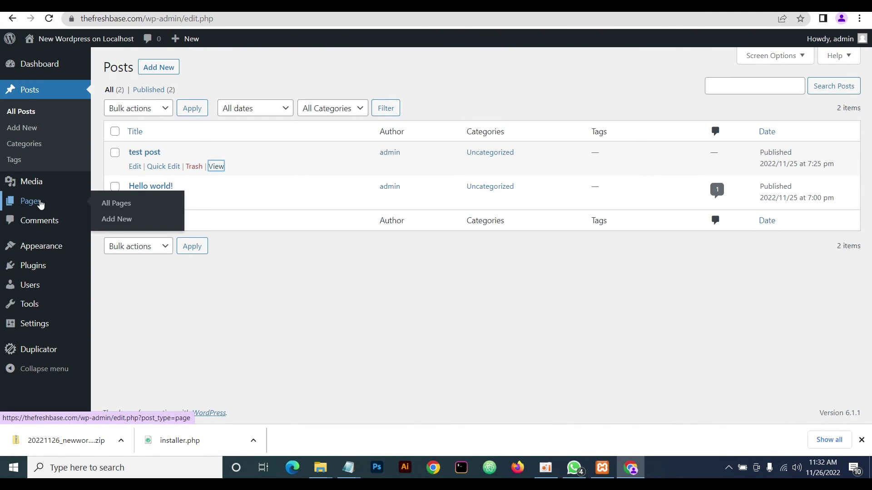
pyautogui.click(114, 204)
pyautogui.rightClick(216, 166)
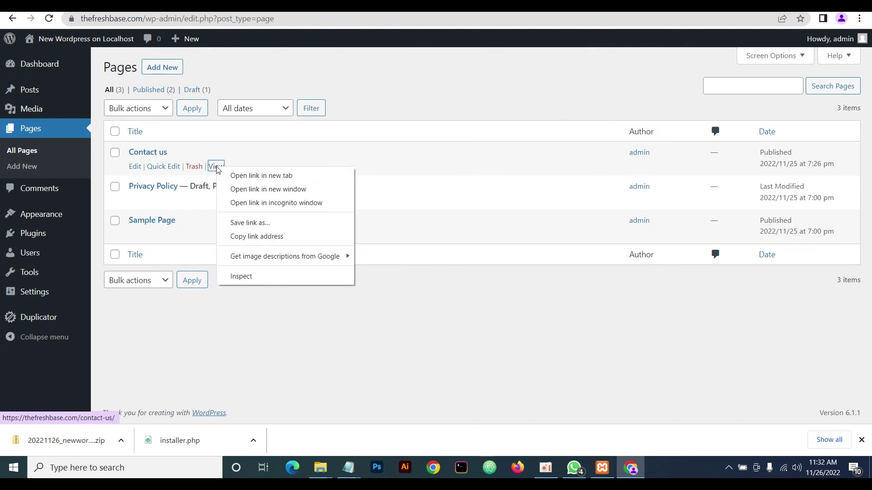
pyautogui.click(240, 175)
pyautogui.hotkey('ctrl', 'Tab')
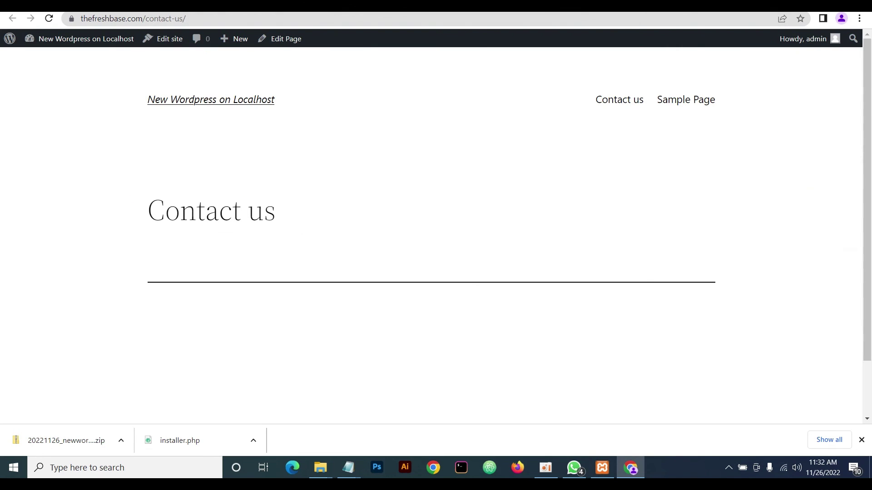
pyautogui.hotkey('ctrl', 'shift', 'Tab')
pyautogui.hotkey('ctrl', 'Tab')
pyautogui.hotkey('ctrl', 'shift', 'Tab')
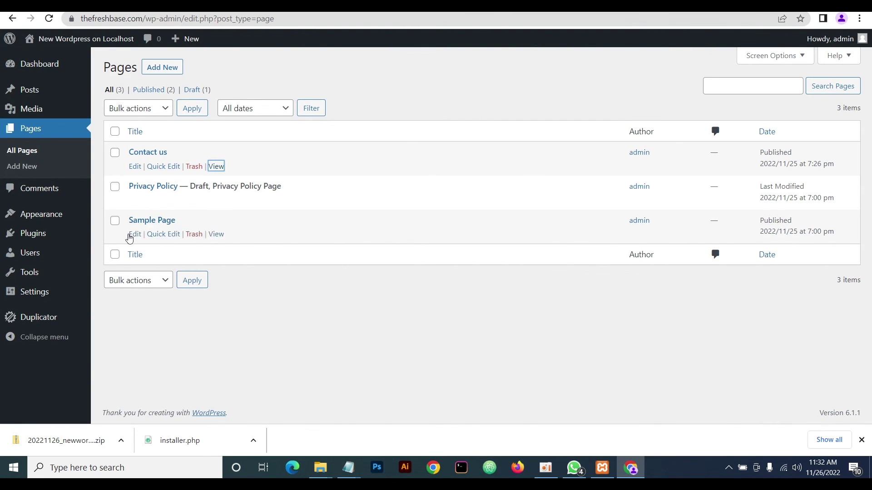
pyautogui.moveTo(37, 321)
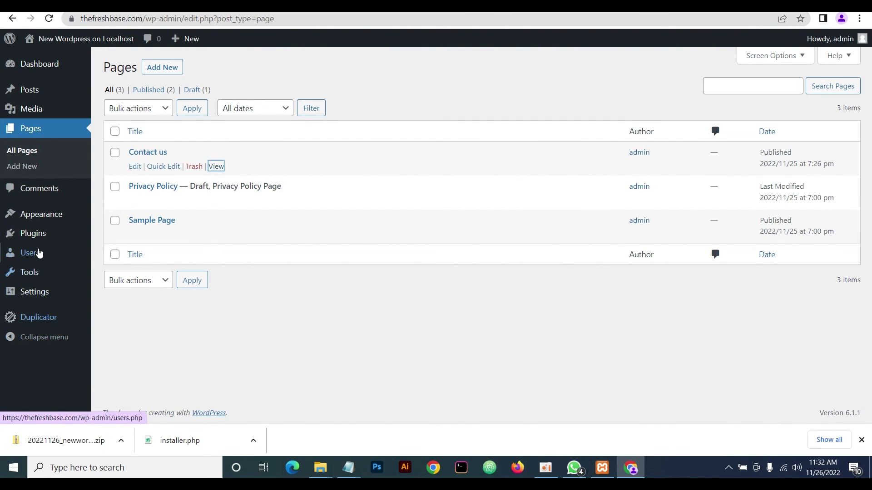
pyautogui.click(37, 233)
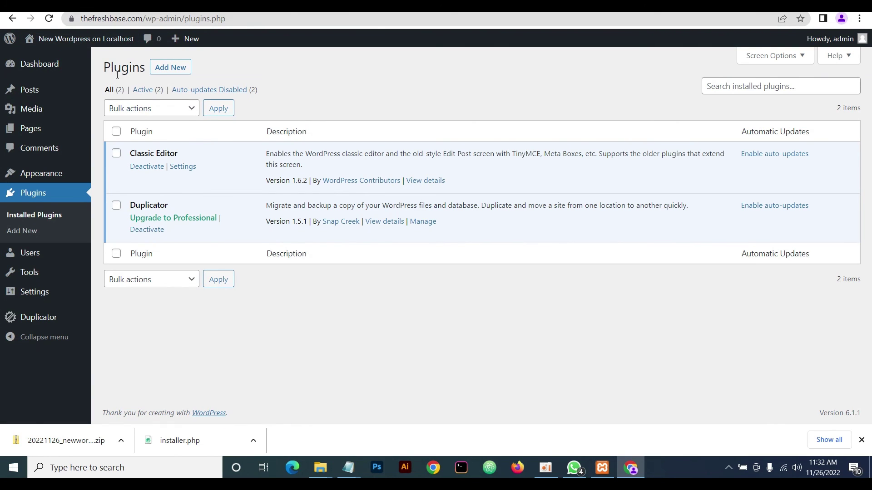
# Deactivate and delete the Duplicator plugin, leaving Classic Editor, then review the Dashboard
pyautogui.click(147, 229)
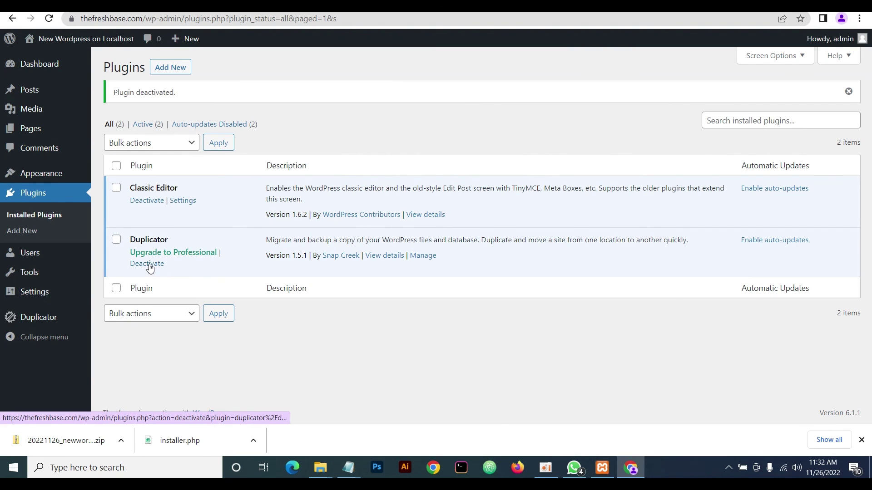
pyautogui.click(150, 268)
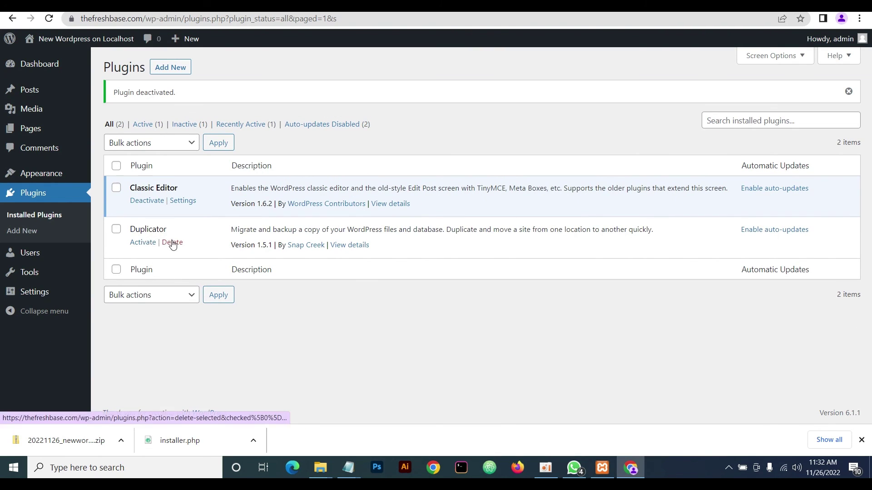
pyautogui.click(173, 244)
pyautogui.click(492, 81)
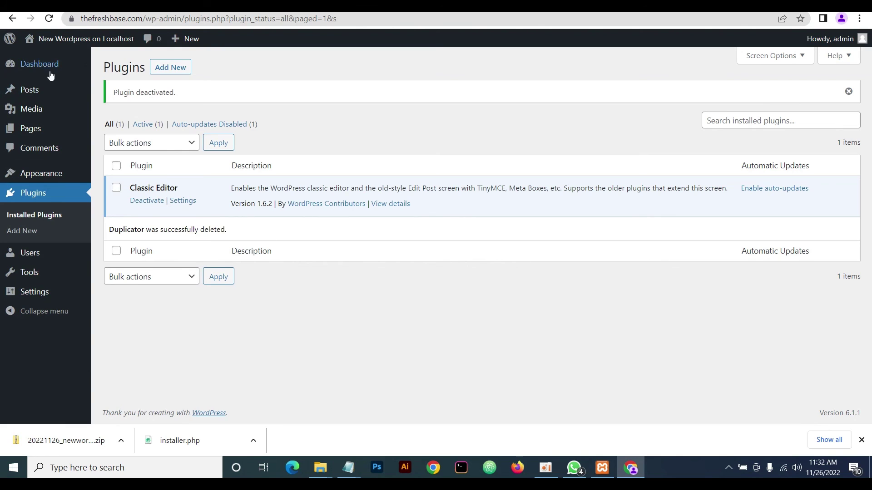
pyautogui.click(40, 63)
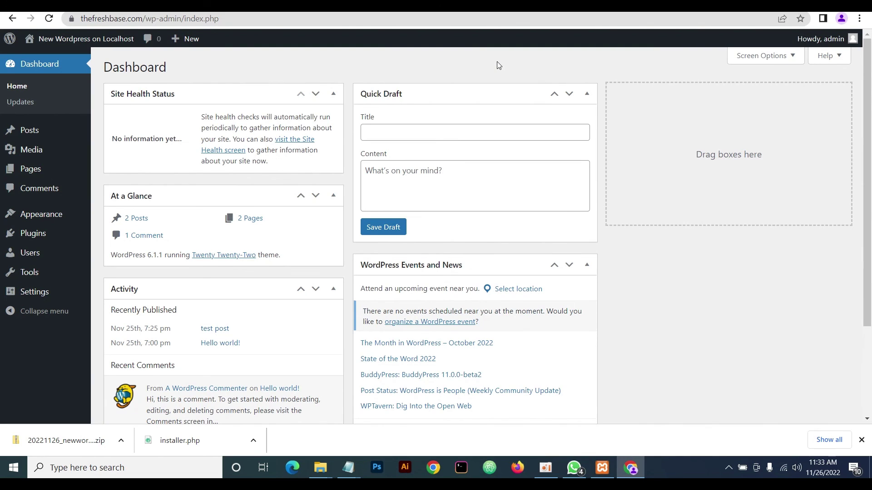
pyautogui.scroll(-1, 495, 64)
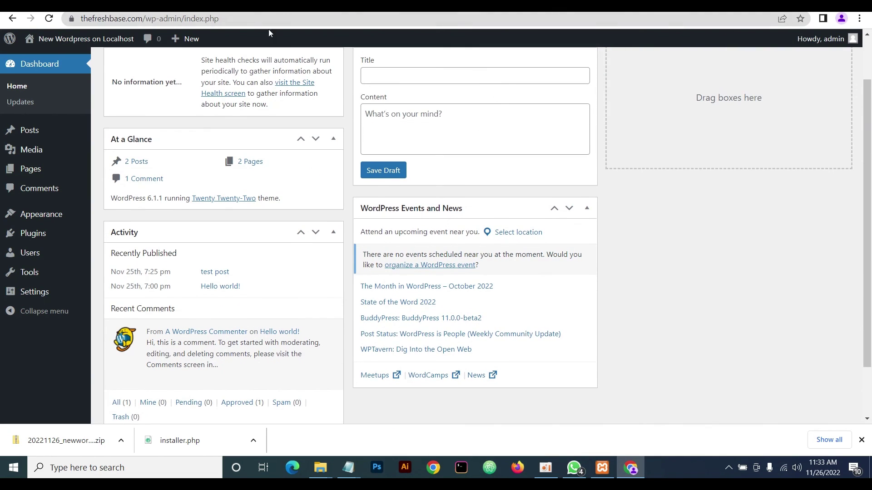
pyautogui.scroll(-1, 344, 140)
pyautogui.scroll(2, 347, 131)
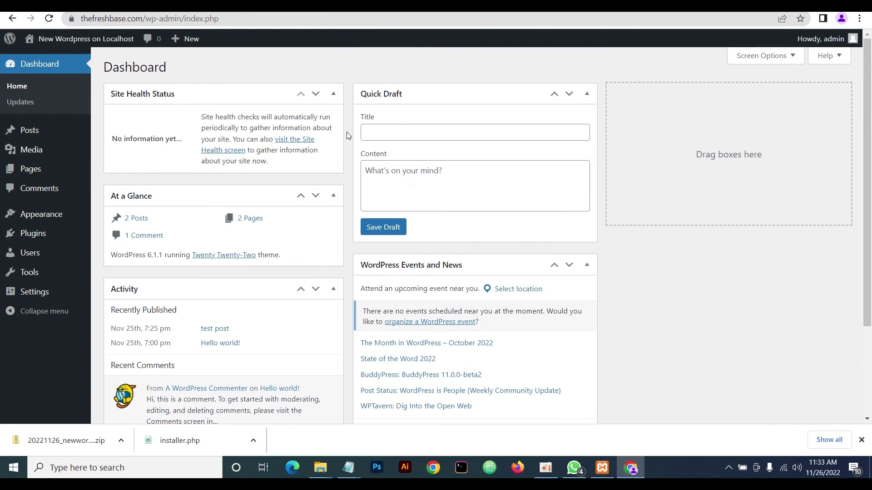
# Refresh the public_html listing in File Manager to confirm the installer, archive and dup-installer are gone
pyautogui.hotkey('ctrl', 'Tab')
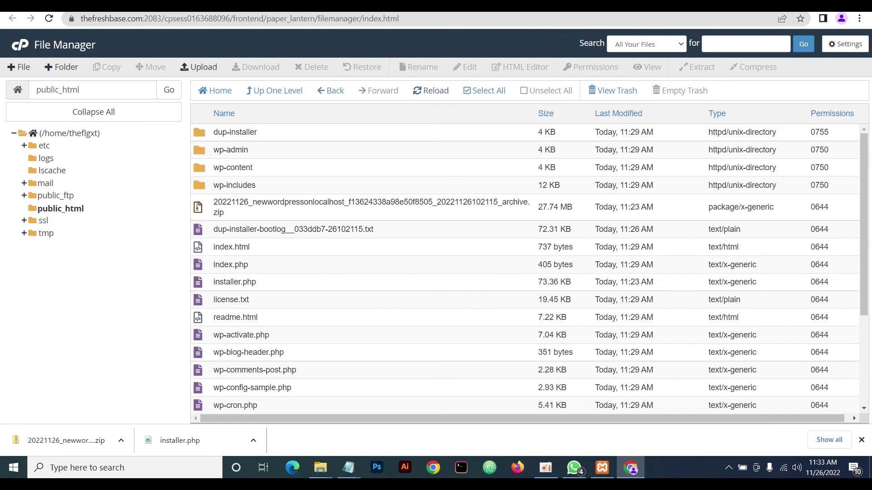
pyautogui.click(424, 93)
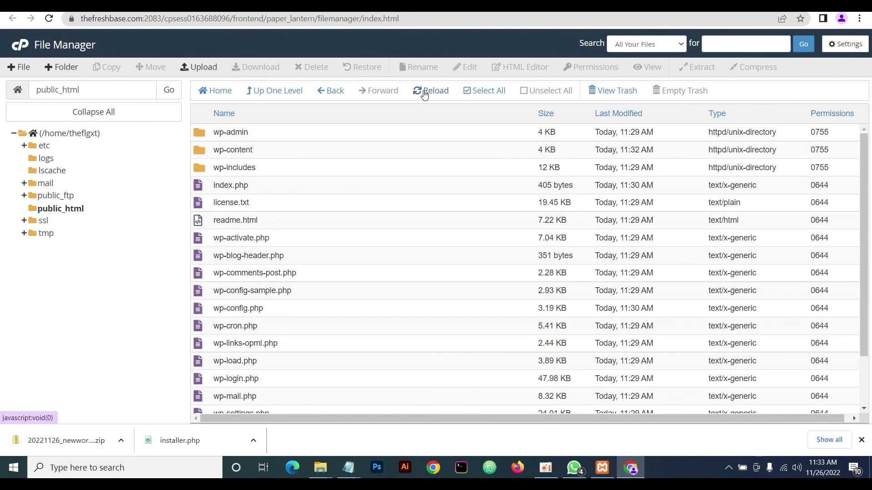
pyautogui.scroll(-3, 272, 254)
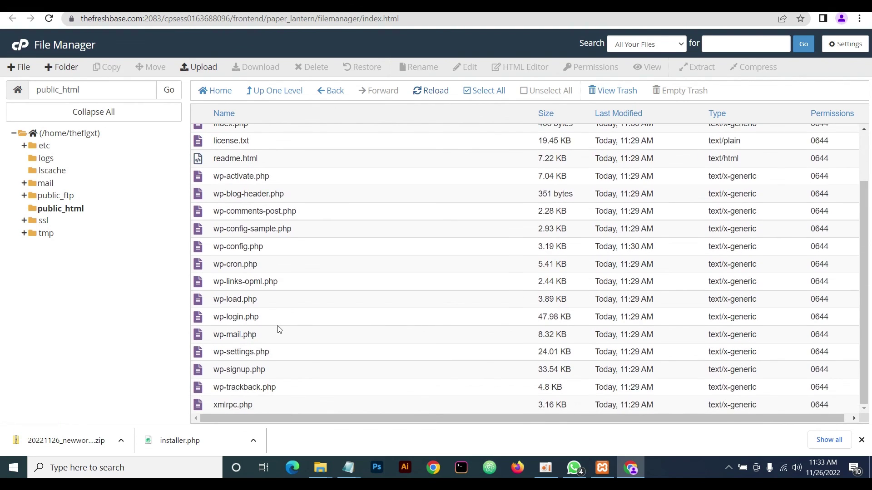
pyautogui.scroll(3, 279, 331)
pyautogui.scroll(-3, 286, 218)
# Return to the live thefreshbase.com WordPress Dashboard
pyautogui.click(527, 6)
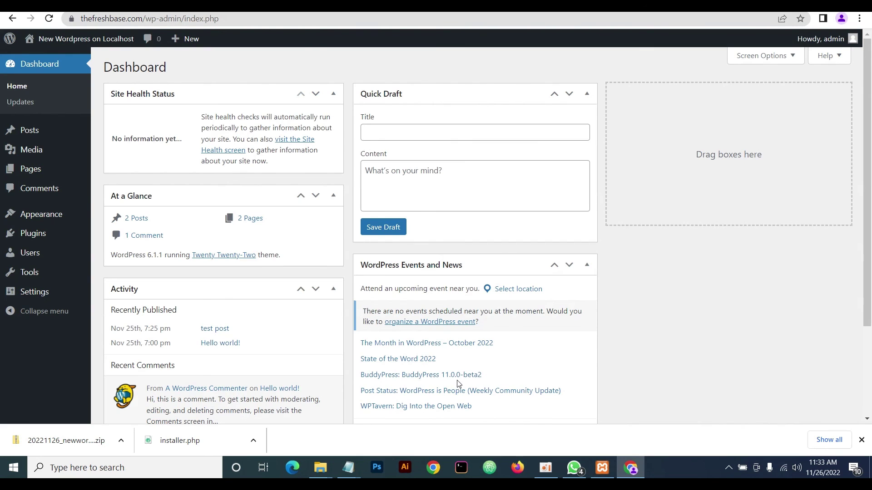